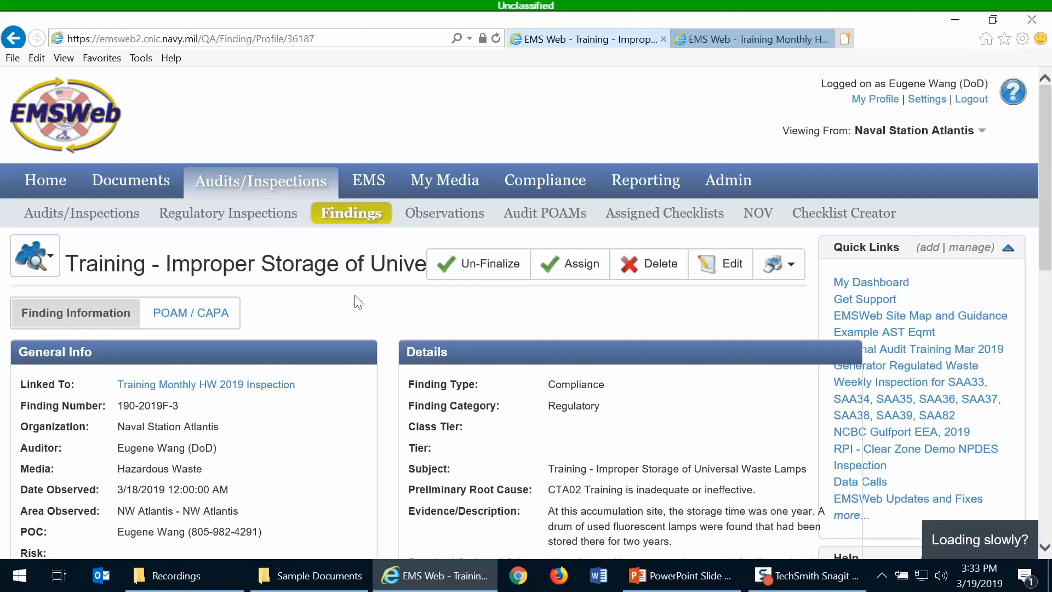
- Examine the POAM/CAPA details and milestones of the universal waste storage finding
{"action": "scroll", "coordinate": [359, 302], "scroll_direction": "down", "scroll_amount": 3}
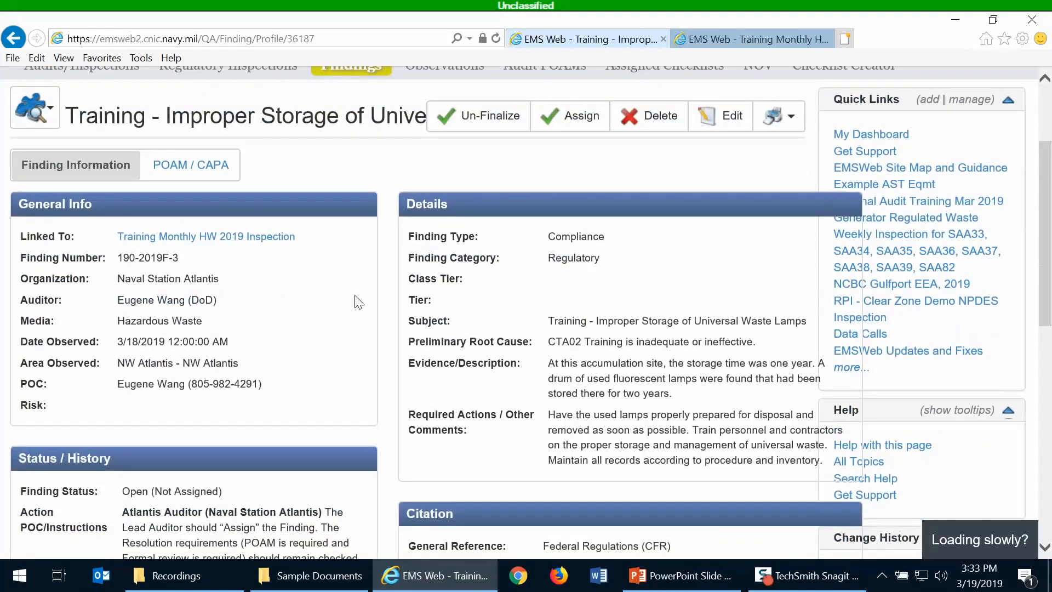
{"action": "left_click", "coordinate": [212, 165]}
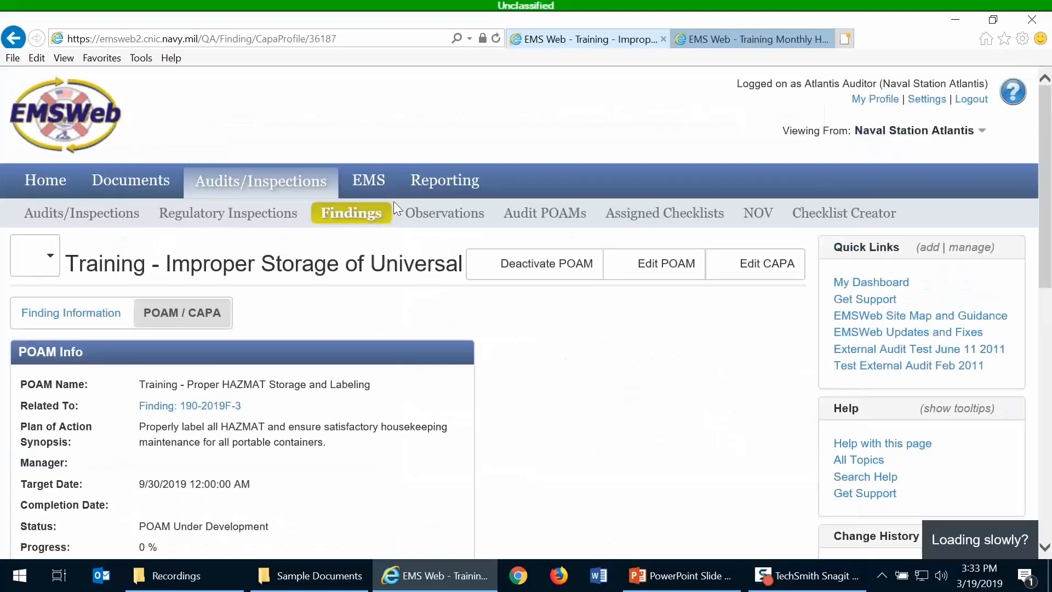
{"action": "scroll", "coordinate": [410, 358], "scroll_direction": "down", "scroll_amount": 3}
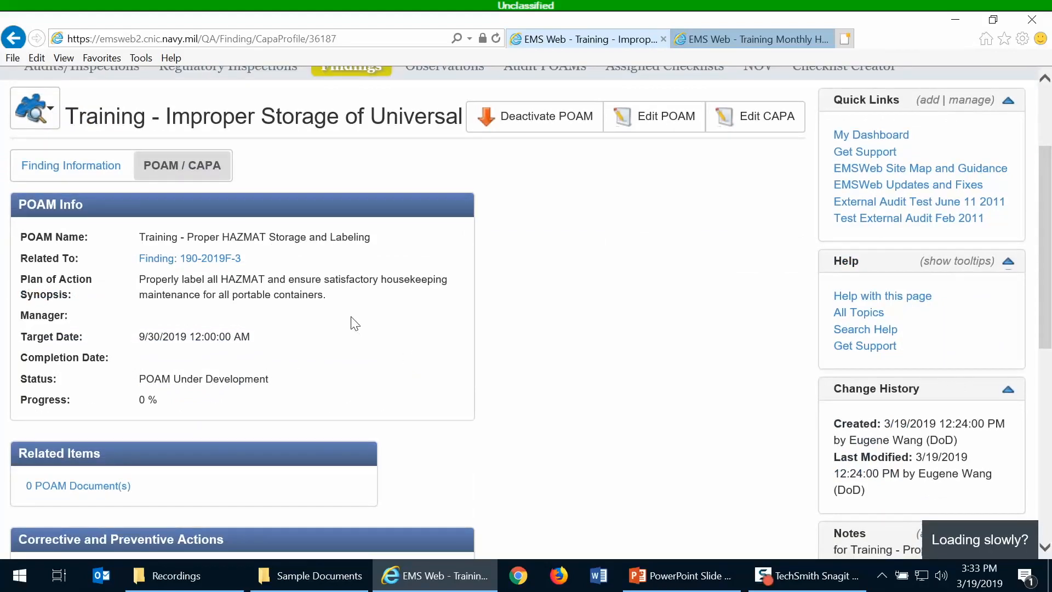
{"action": "scroll", "coordinate": [354, 323], "scroll_direction": "down", "scroll_amount": 2}
{"action": "scroll", "coordinate": [355, 323], "scroll_direction": "down", "scroll_amount": 7}
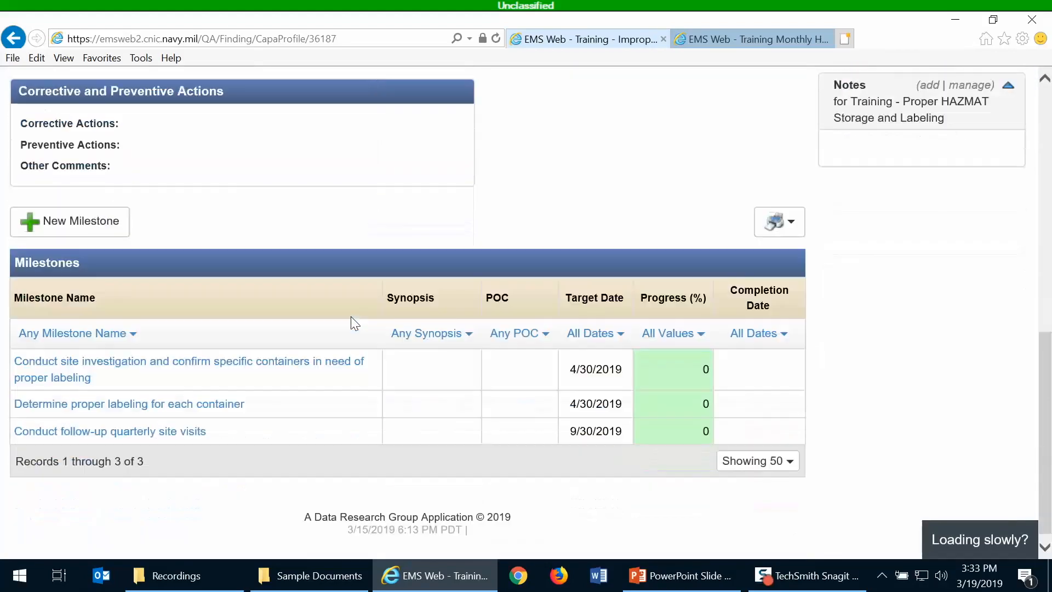
{"action": "scroll", "coordinate": [348, 402], "scroll_direction": "up", "scroll_amount": 8}
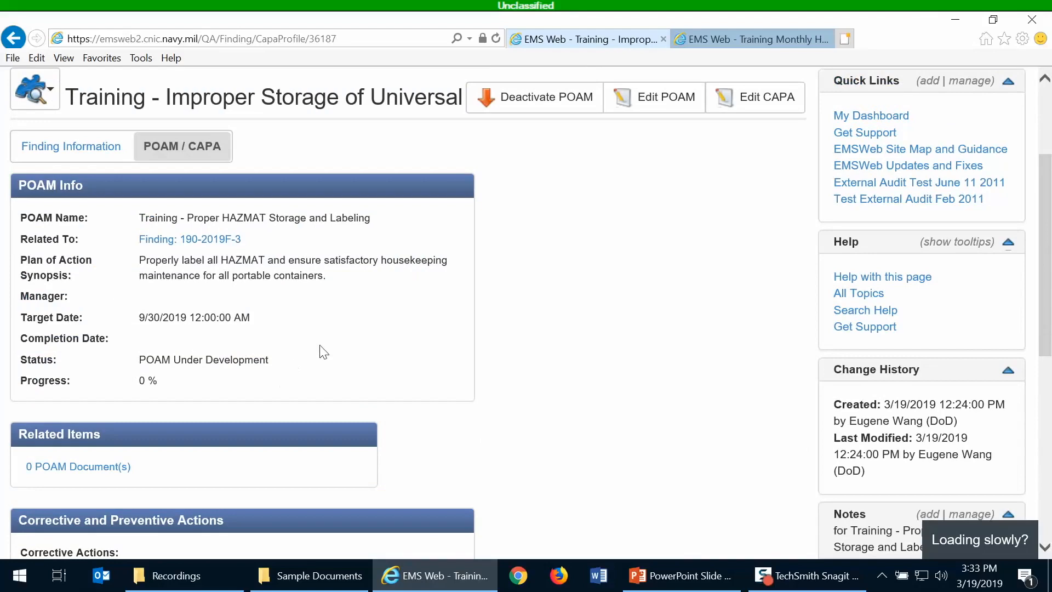
{"action": "scroll", "coordinate": [325, 365], "scroll_direction": "down", "scroll_amount": 3}
{"action": "scroll", "coordinate": [325, 365], "scroll_direction": "down", "scroll_amount": 5}
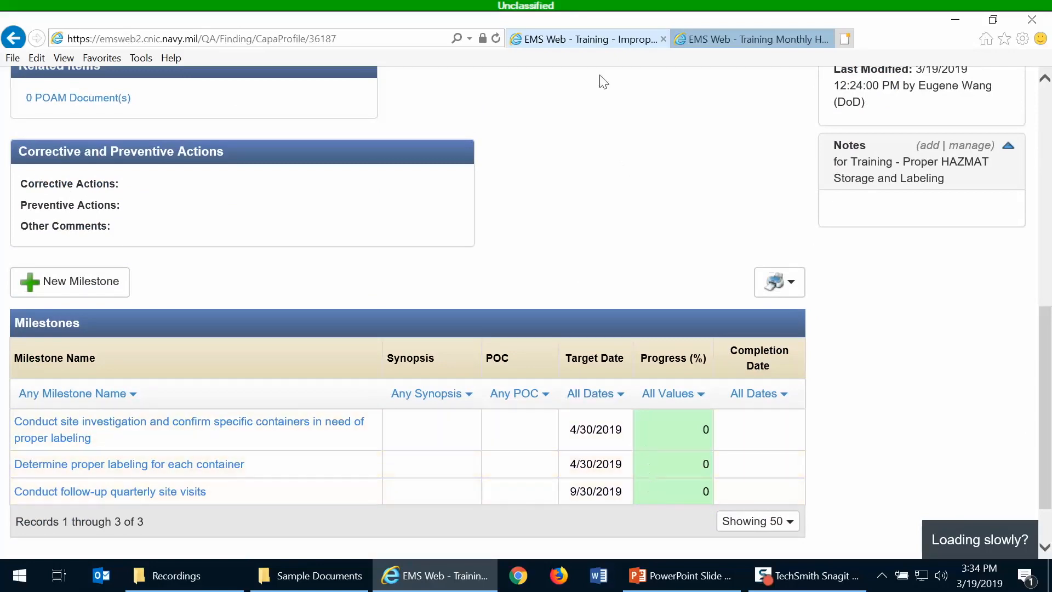
{"action": "scroll", "coordinate": [602, 161], "scroll_direction": "up", "scroll_amount": 8}
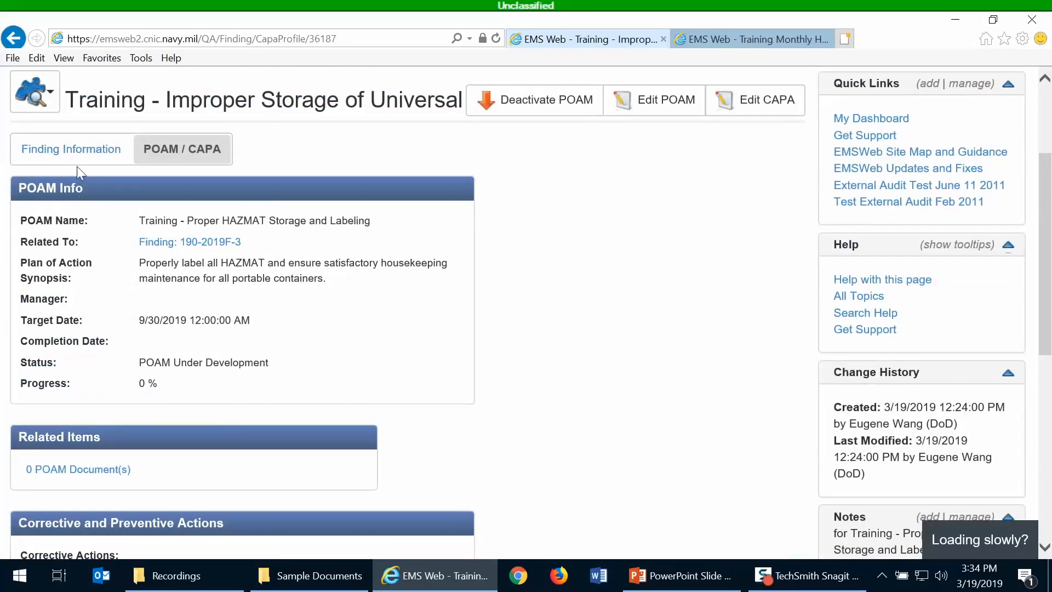
- Open the assignment form from the finding's information page and set the Resolution Target Date to 9/30/2019
{"action": "left_click", "coordinate": [80, 159]}
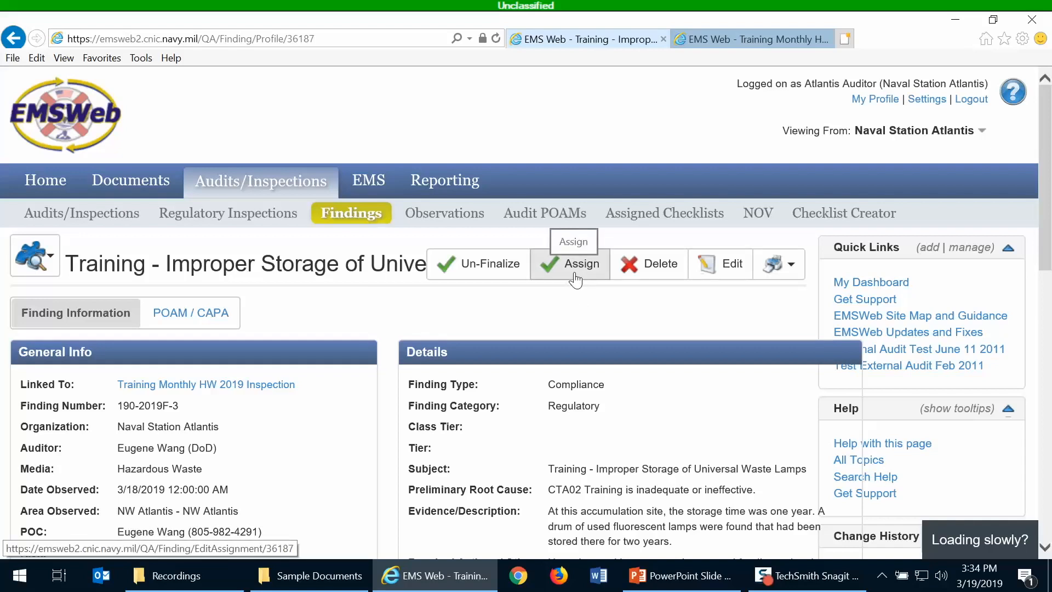
{"action": "left_click", "coordinate": [575, 279]}
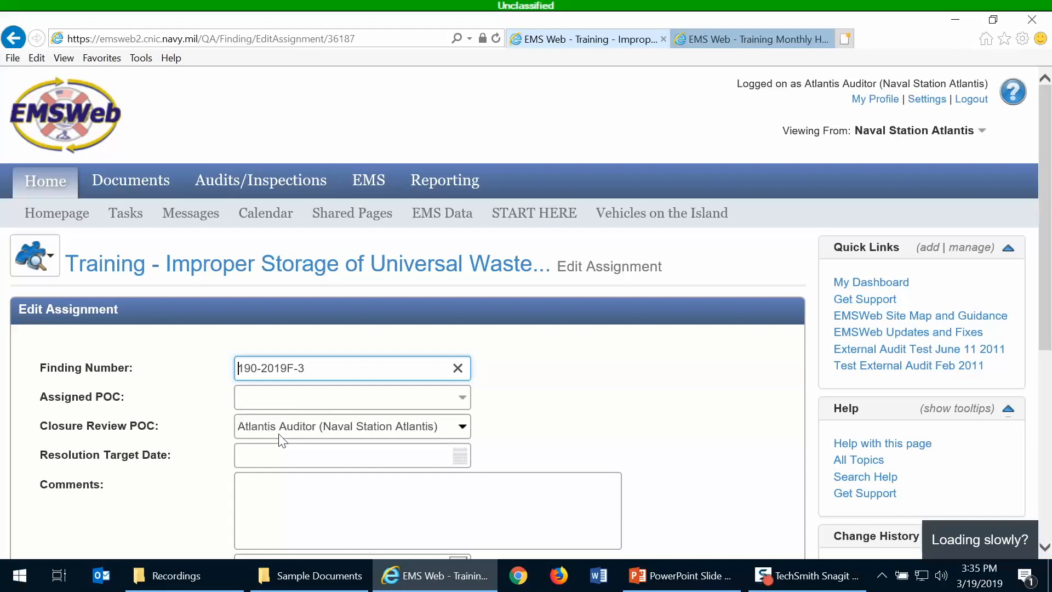
{"action": "scroll", "coordinate": [286, 334], "scroll_direction": "down", "scroll_amount": 3}
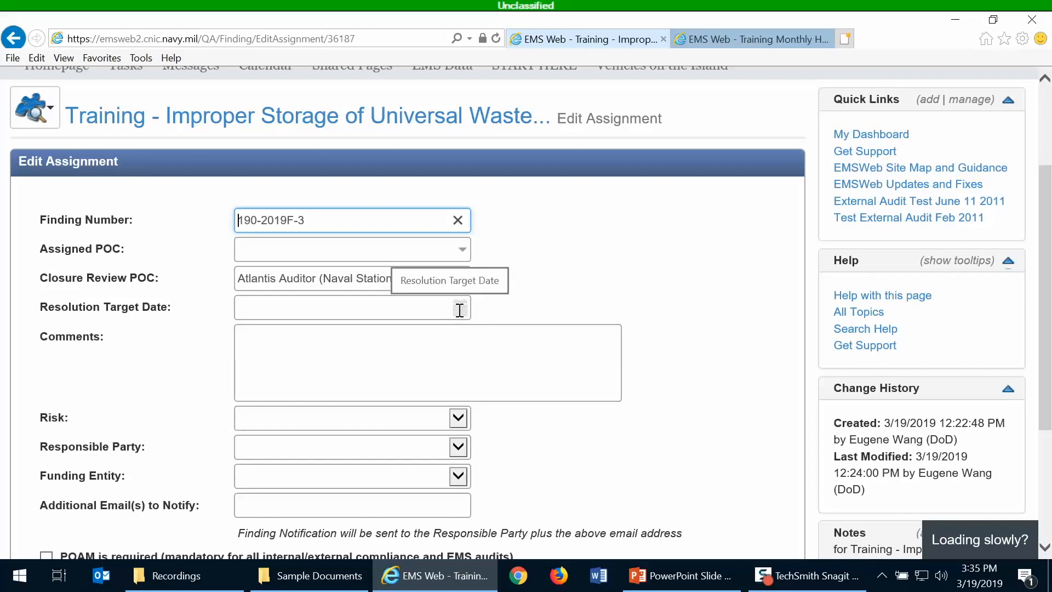
{"action": "left_click", "coordinate": [418, 310]}
{"action": "type", "text": "9/30/2019"}
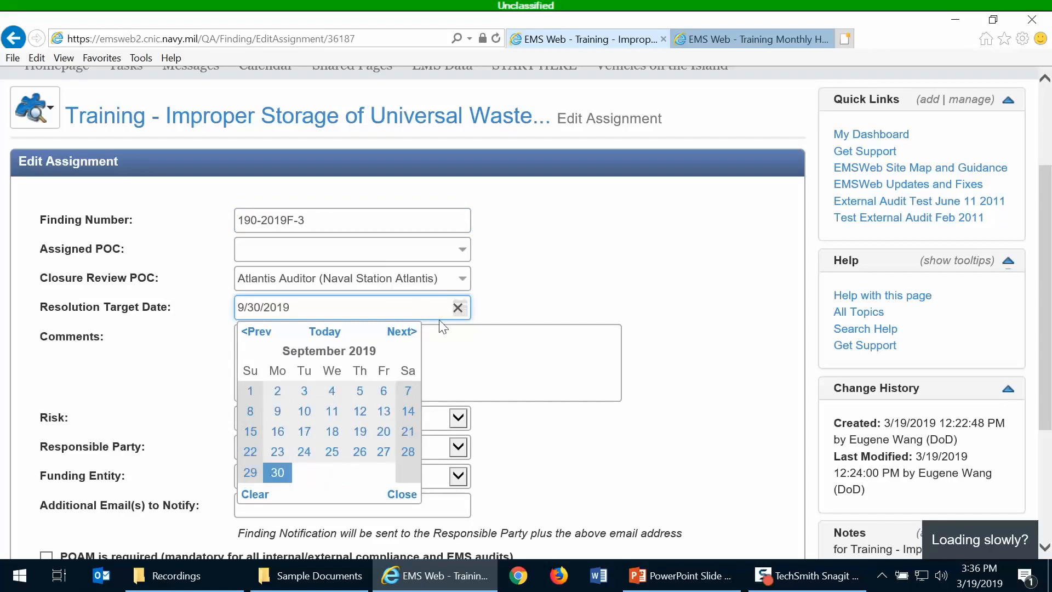
{"action": "left_click", "coordinate": [583, 382]}
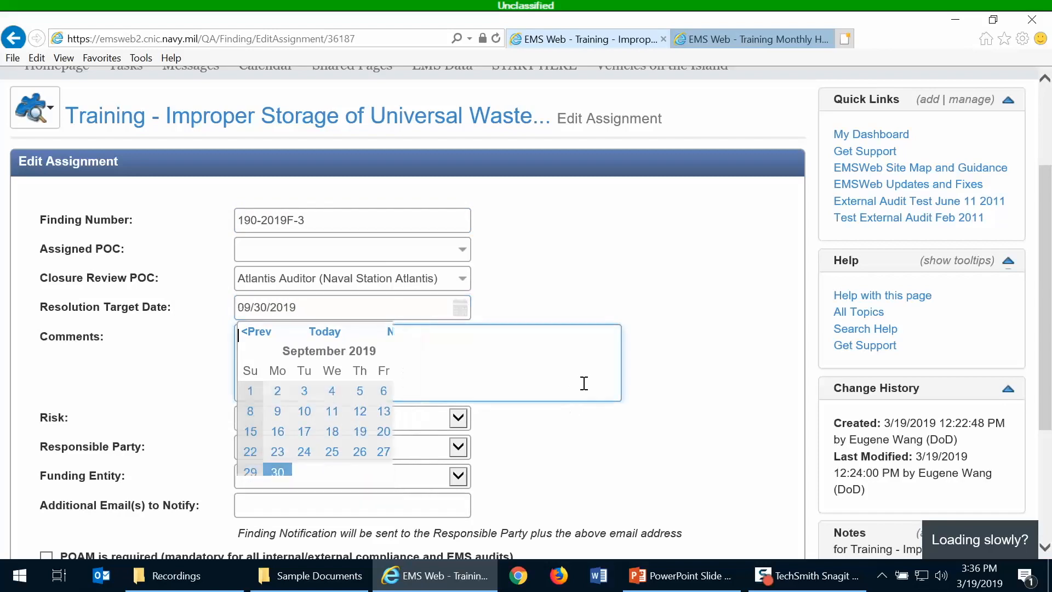
- Look through the available Responsible Party and Funding Entity options and the additional notification e-mail field
{"action": "scroll", "coordinate": [569, 373], "scroll_direction": "down", "scroll_amount": 4}
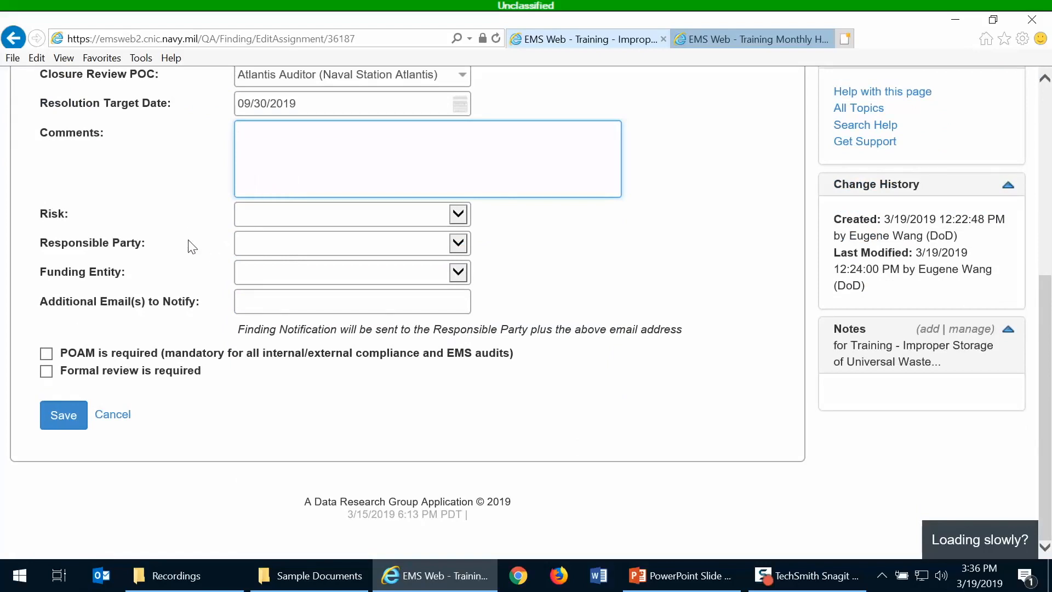
{"action": "left_click", "coordinate": [339, 252]}
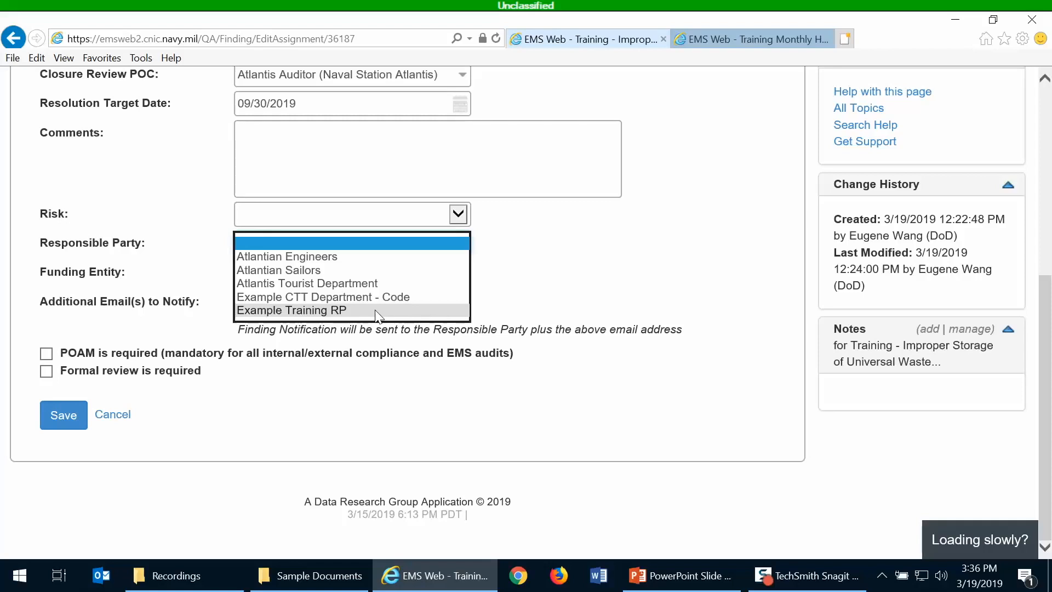
{"action": "left_click", "coordinate": [573, 292]}
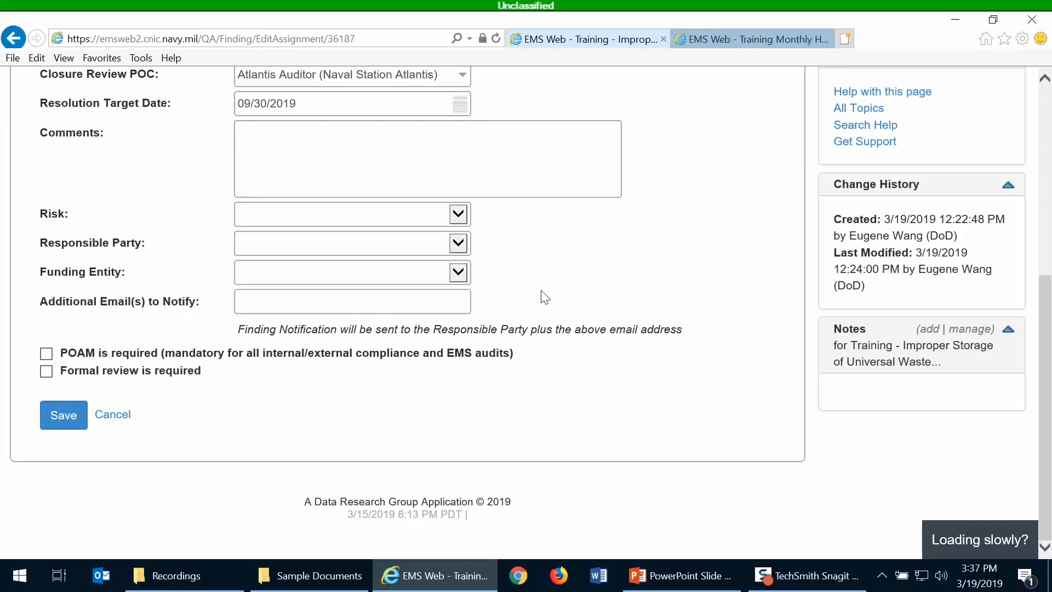
{"action": "left_click", "coordinate": [282, 275]}
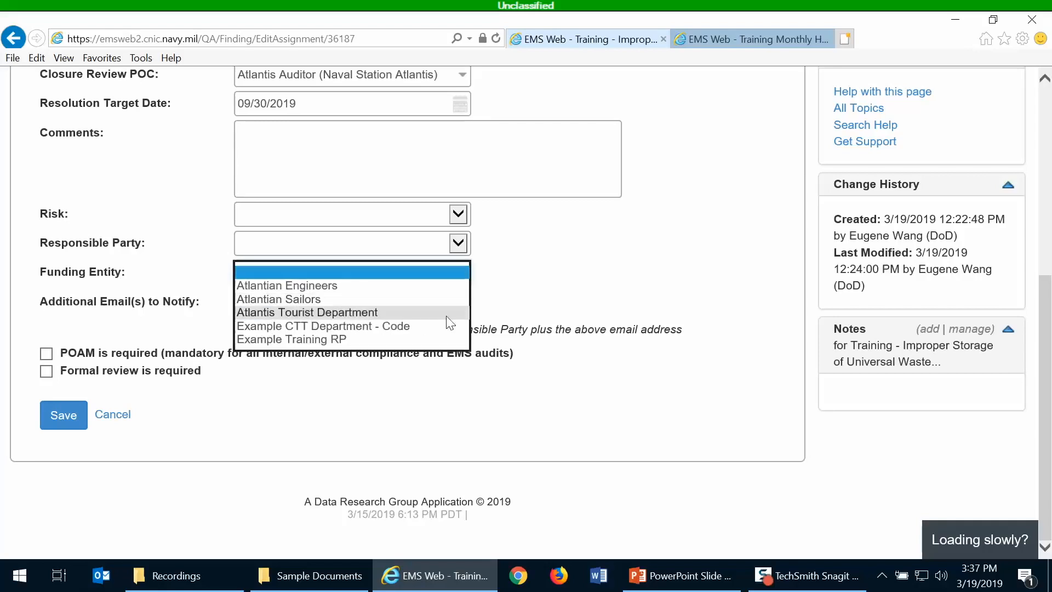
{"action": "left_click", "coordinate": [518, 296]}
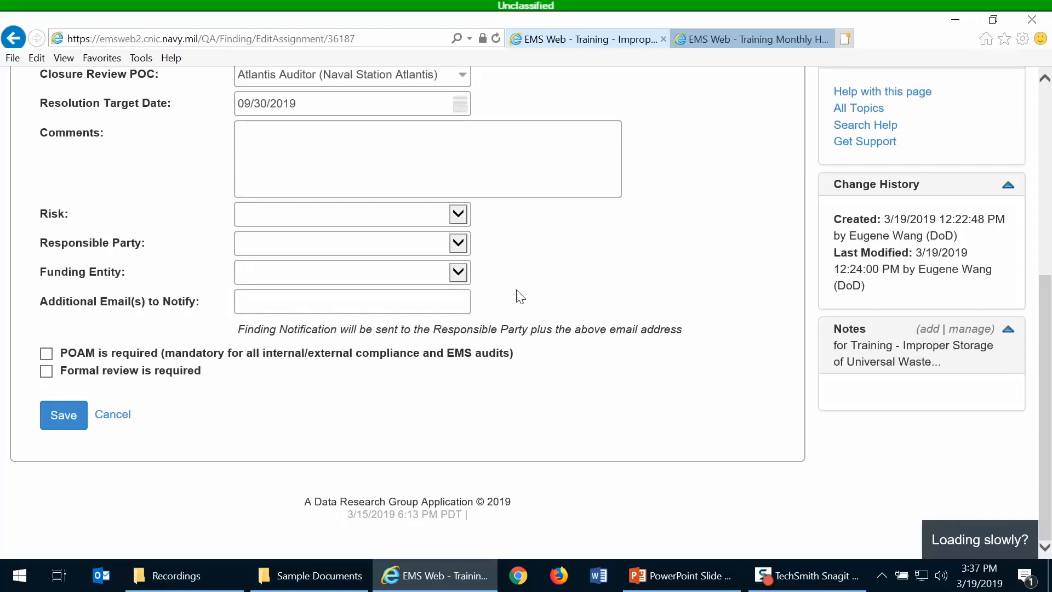
{"action": "left_click", "coordinate": [415, 301]}
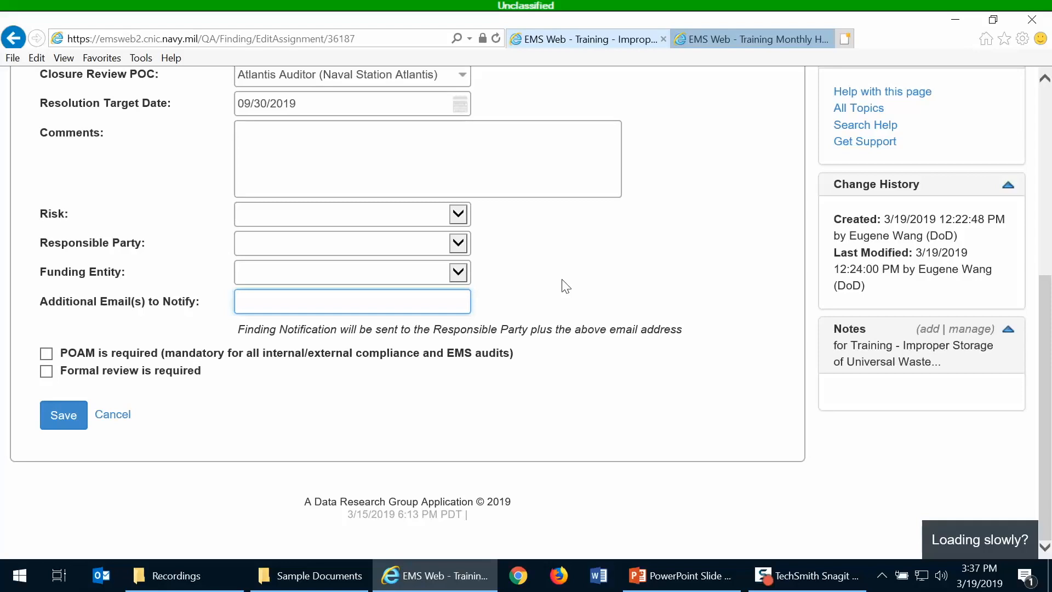
- Mark both the POAM and the formal review as required, and save the finding's assignment
{"action": "left_click", "coordinate": [45, 354]}
{"action": "left_click", "coordinate": [46, 372]}
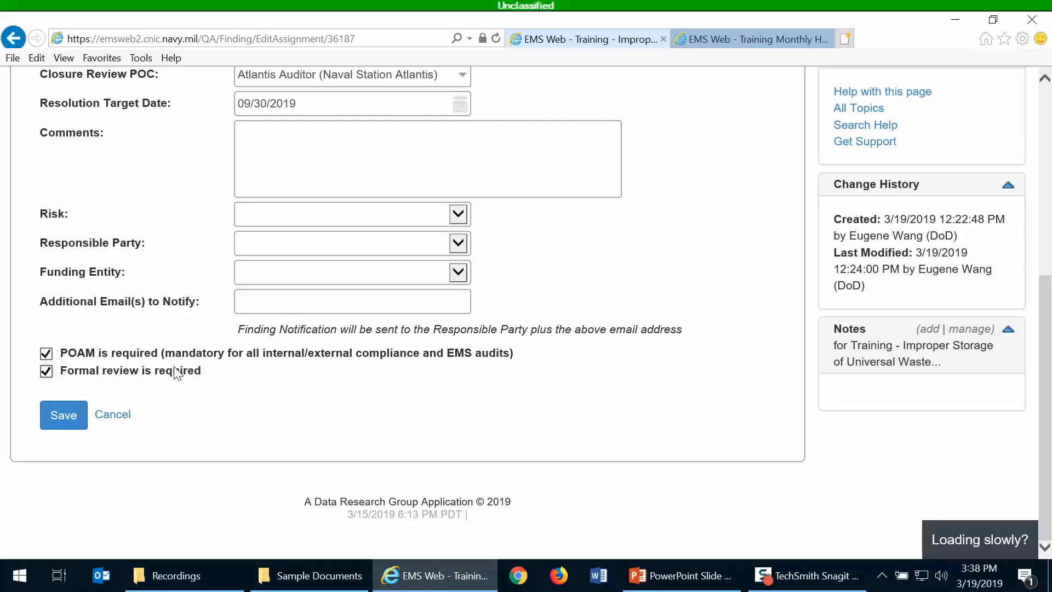
{"action": "left_click", "coordinate": [67, 412]}
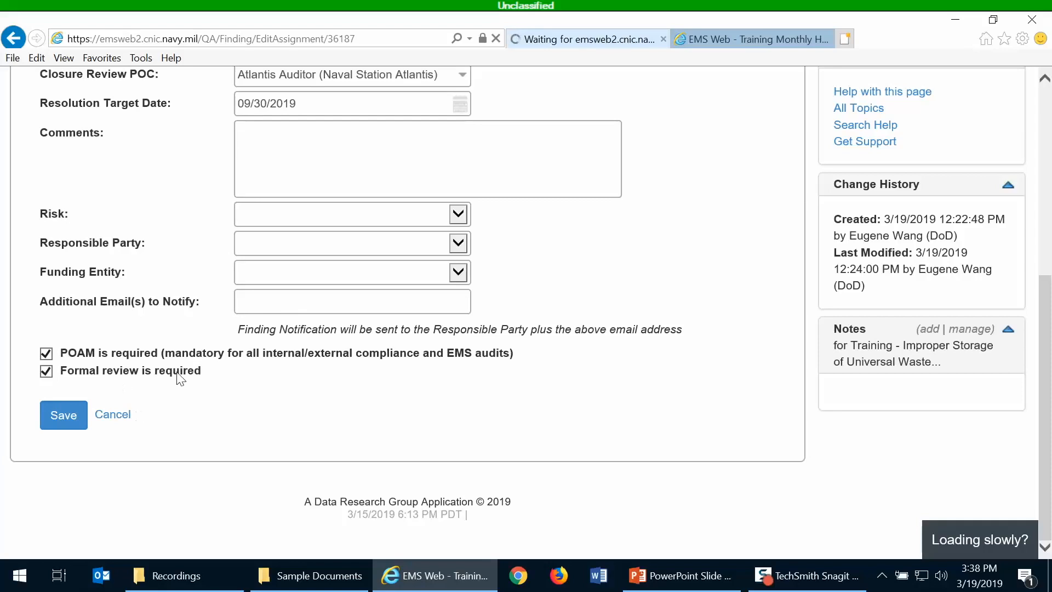
{"action": "scroll", "coordinate": [491, 442], "scroll_direction": "up", "scroll_amount": 5}
{"action": "scroll", "coordinate": [492, 443], "scroll_direction": "down", "scroll_amount": 3}
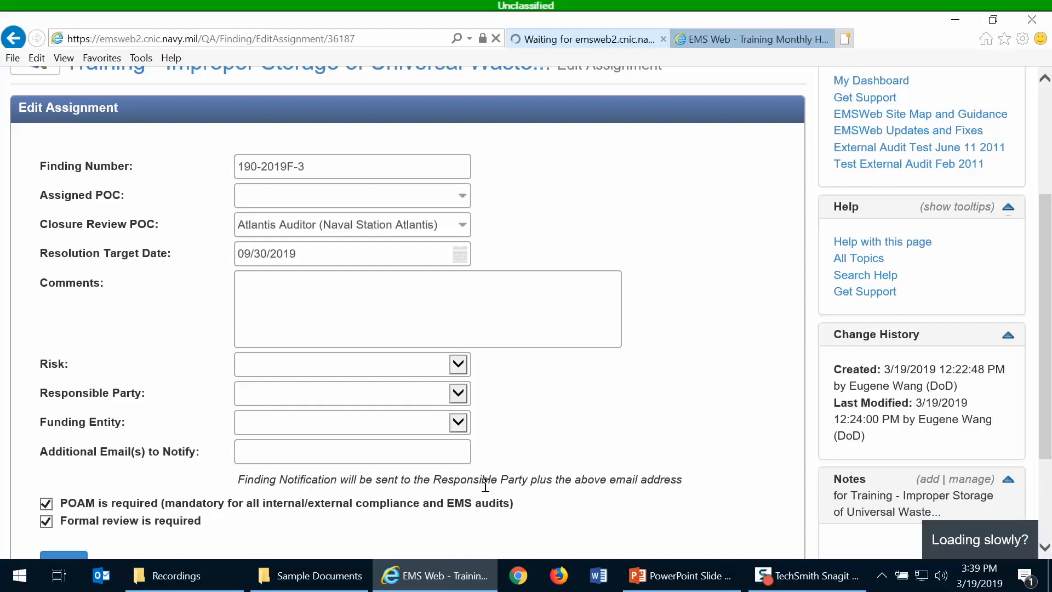
{"action": "scroll", "coordinate": [540, 432], "scroll_direction": "down", "scroll_amount": 2}
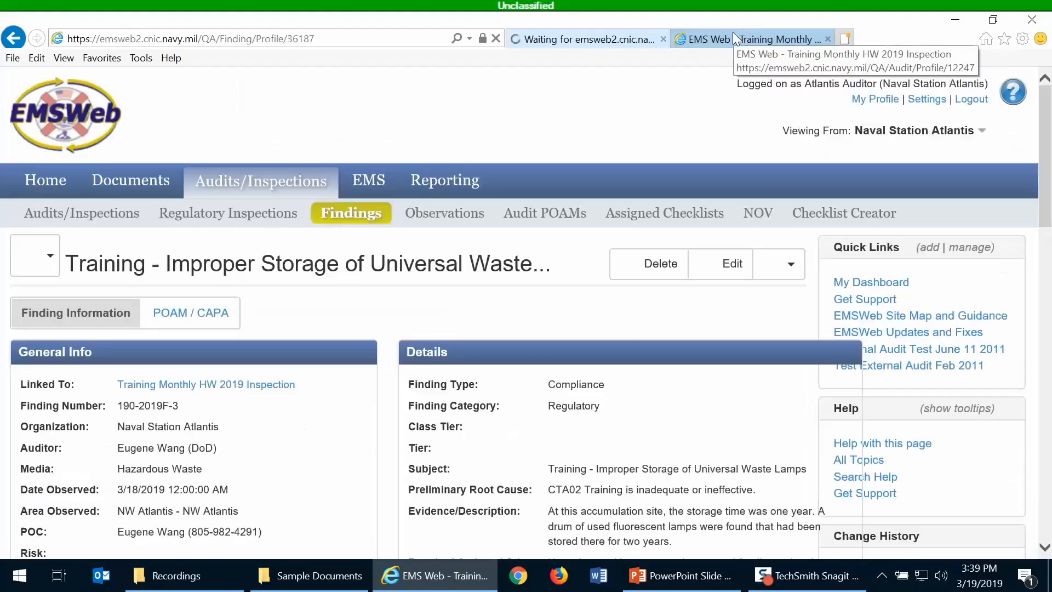
- Check the assigned finding's general information, details, status and action instructions
{"action": "scroll", "coordinate": [475, 308], "scroll_direction": "down", "scroll_amount": 4}
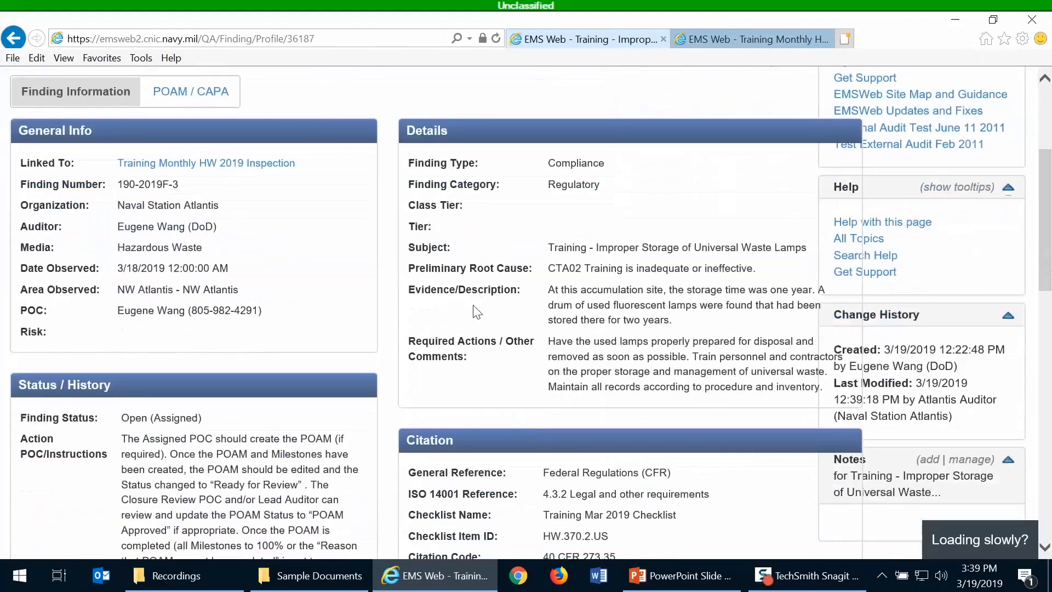
{"action": "scroll", "coordinate": [475, 305], "scroll_direction": "up", "scroll_amount": 1}
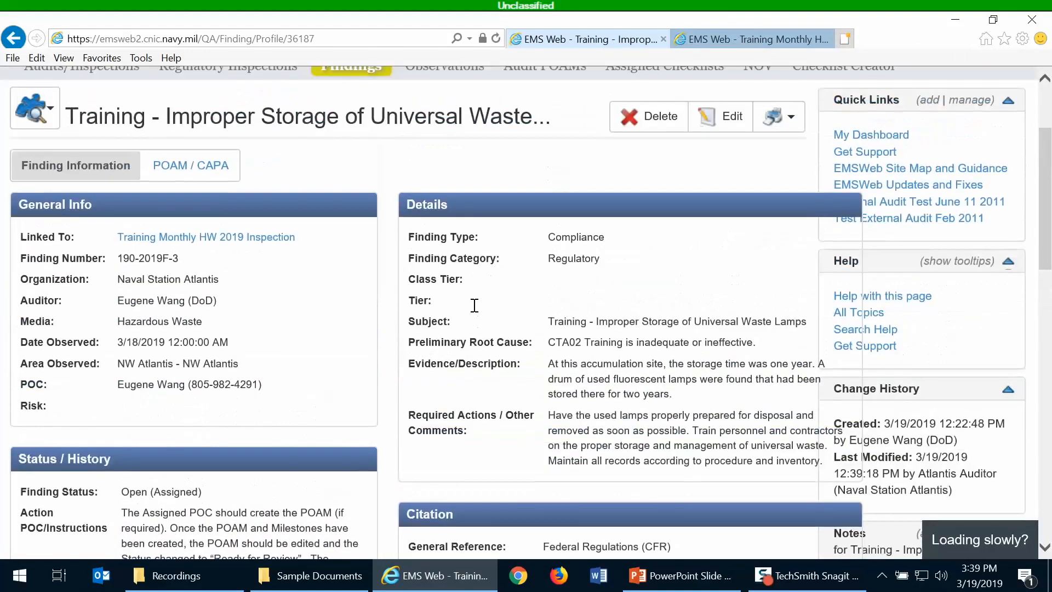
{"action": "scroll", "coordinate": [475, 305], "scroll_direction": "up", "scroll_amount": 2}
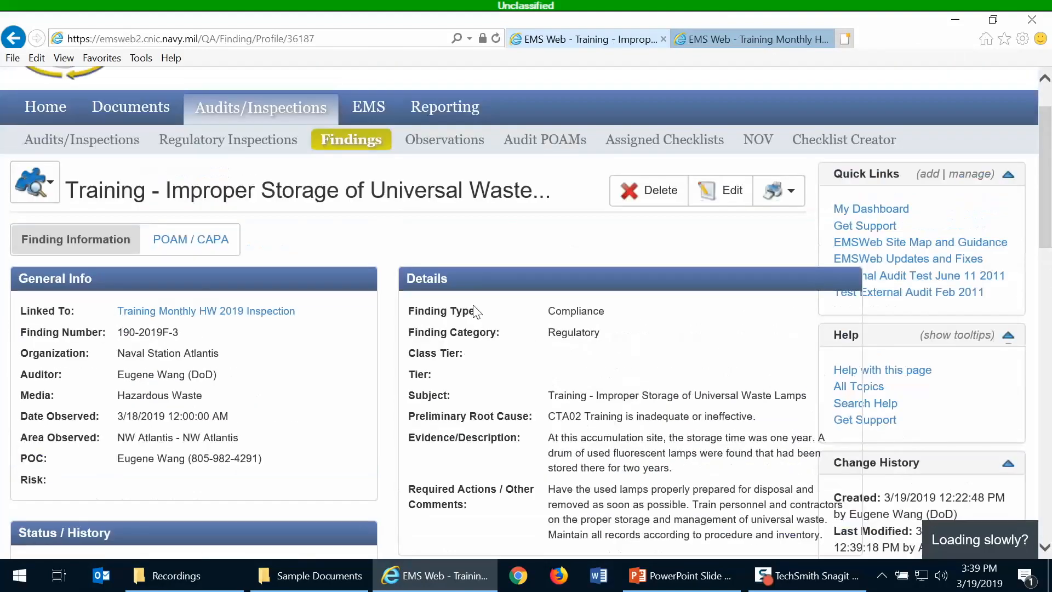
{"action": "scroll", "coordinate": [475, 309], "scroll_direction": "down", "scroll_amount": 3}
{"action": "scroll", "coordinate": [475, 307], "scroll_direction": "up", "scroll_amount": 1}
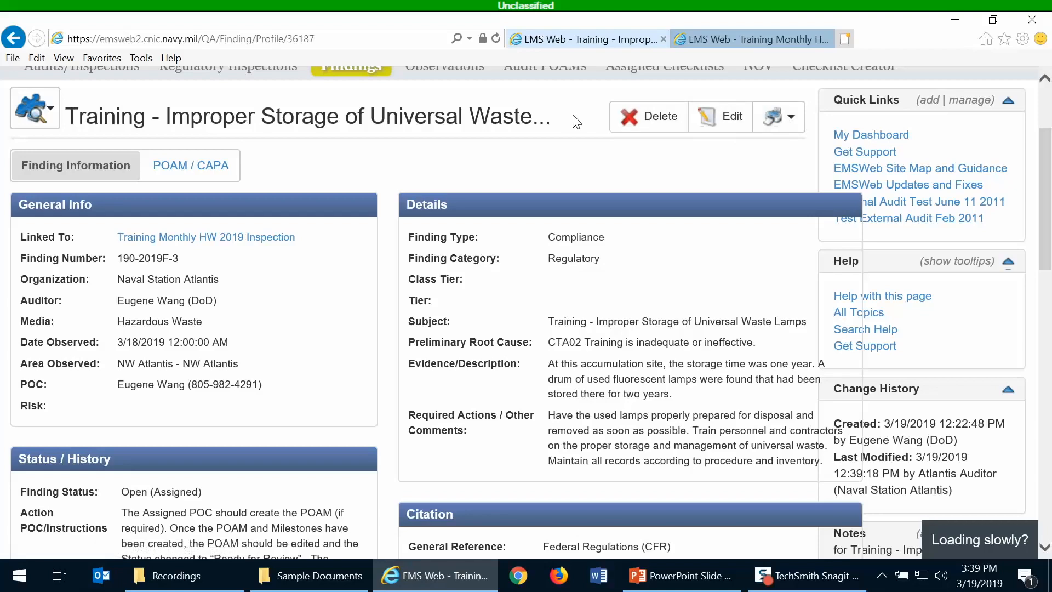
{"action": "scroll", "coordinate": [554, 170], "scroll_direction": "up", "scroll_amount": 2}
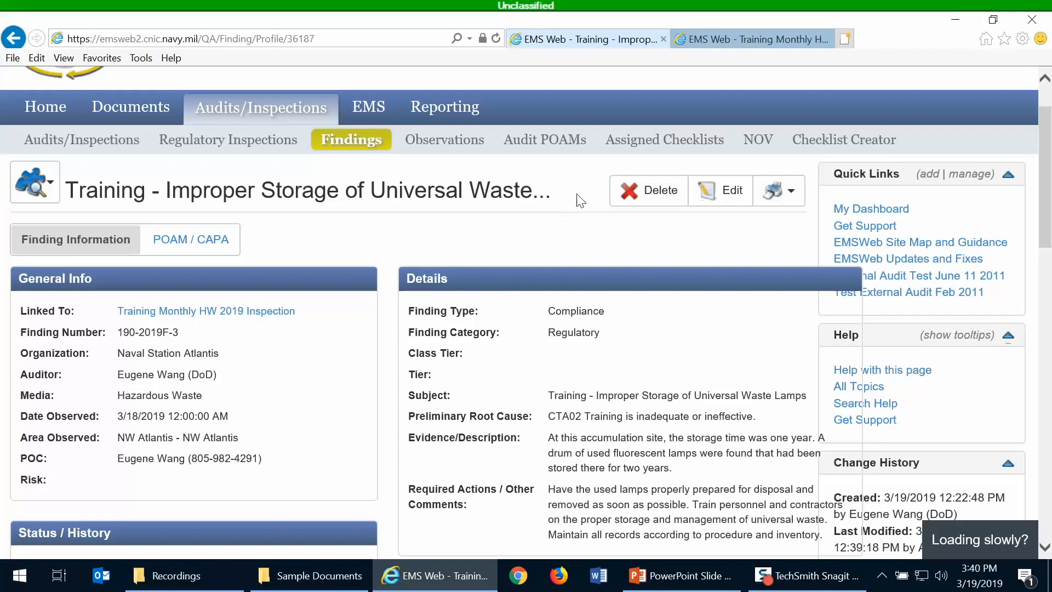
- Return to the assigned finding's POAM and check its status, progress, corrective actions and milestone list
{"action": "left_click", "coordinate": [209, 251]}
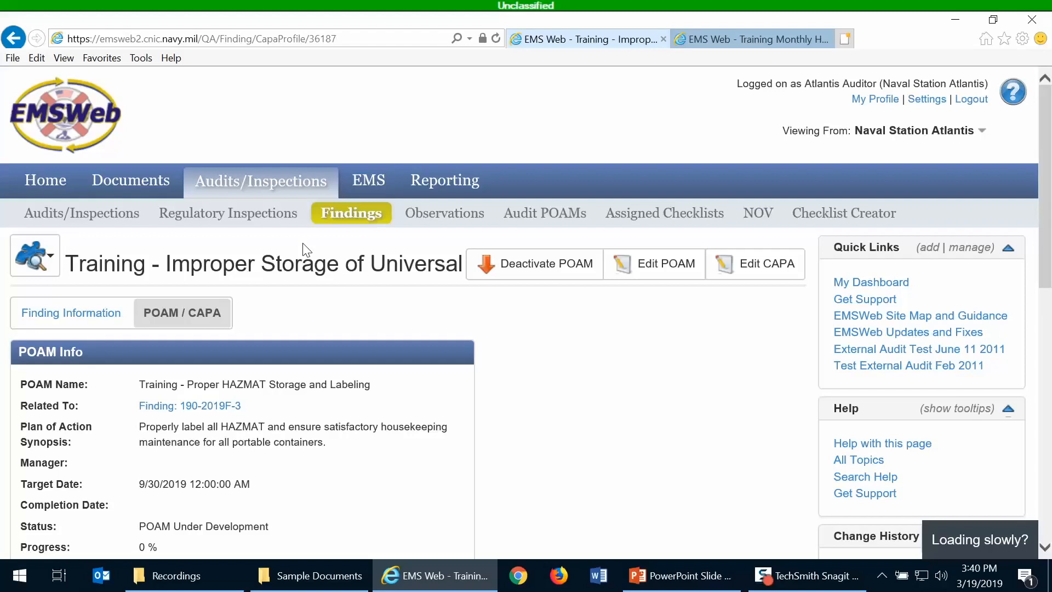
{"action": "left_click", "coordinate": [187, 321]}
{"action": "scroll", "coordinate": [362, 326], "scroll_direction": "down", "scroll_amount": 3}
{"action": "scroll", "coordinate": [370, 327], "scroll_direction": "down", "scroll_amount": 5}
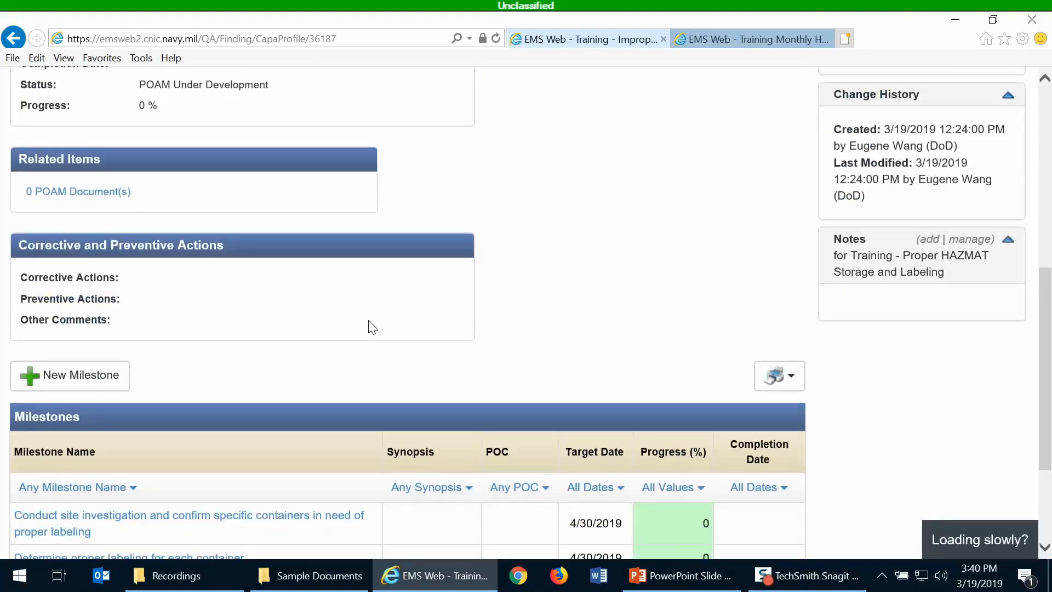
{"action": "scroll", "coordinate": [369, 327], "scroll_direction": "up", "scroll_amount": 5}
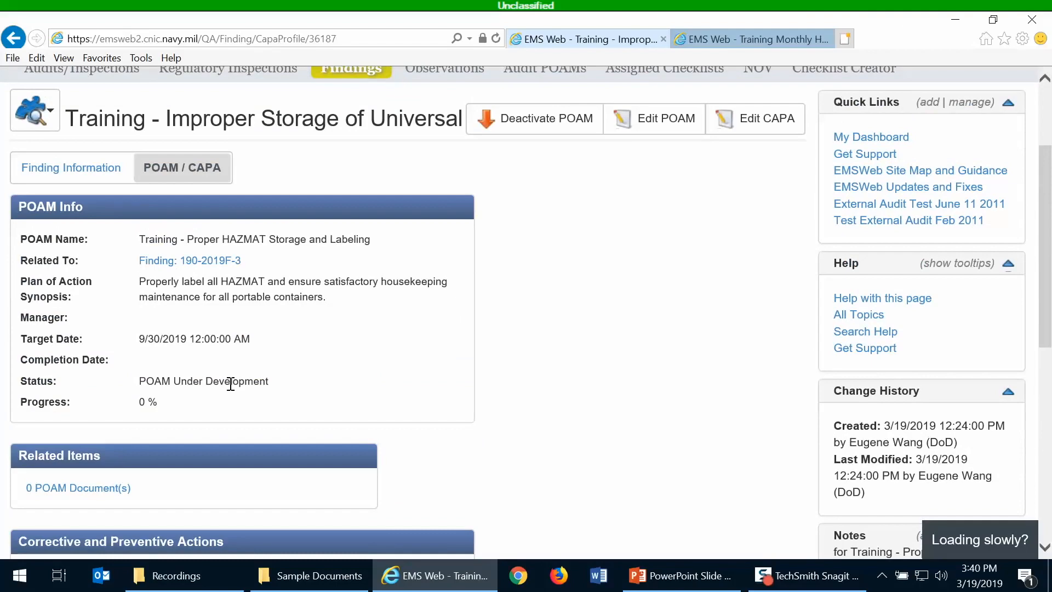
{"action": "scroll", "coordinate": [414, 401], "scroll_direction": "down", "scroll_amount": 5}
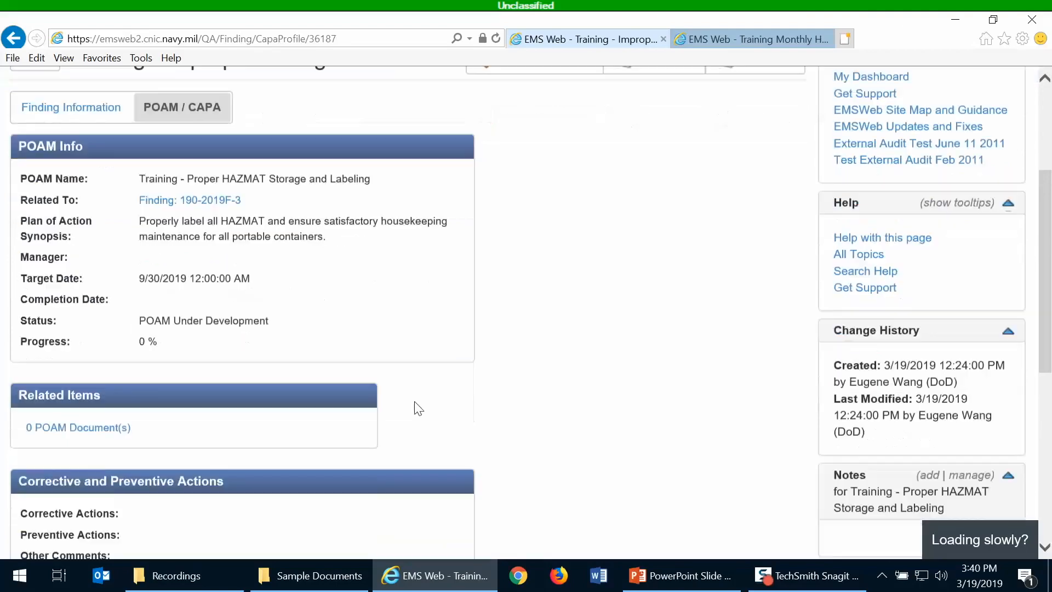
{"action": "scroll", "coordinate": [414, 401], "scroll_direction": "up", "scroll_amount": 4}
{"action": "scroll", "coordinate": [277, 376], "scroll_direction": "up", "scroll_amount": 1}
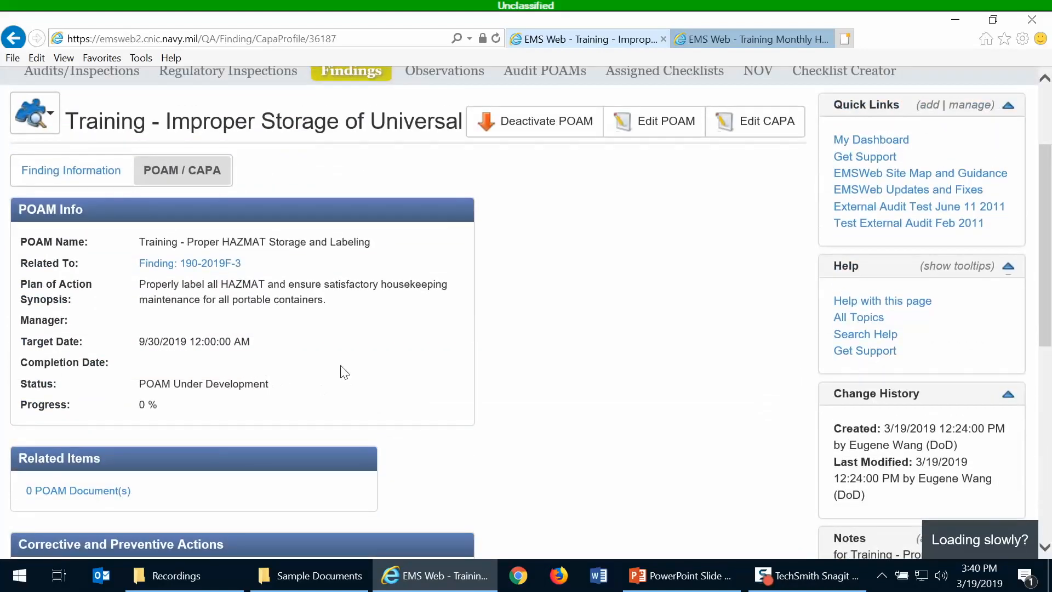
{"action": "scroll", "coordinate": [342, 366], "scroll_direction": "down", "scroll_amount": 3}
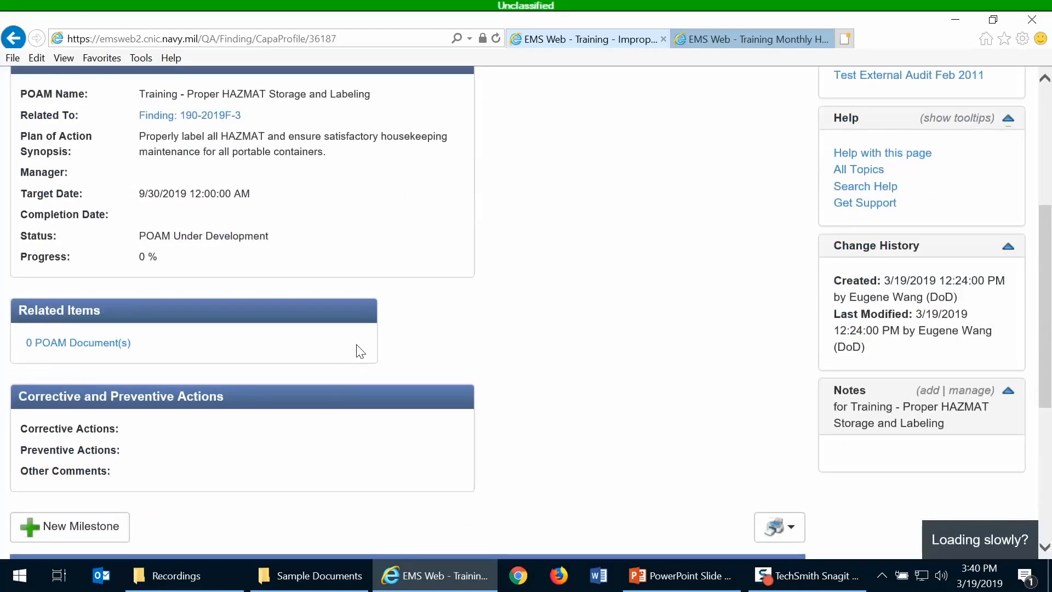
{"action": "scroll", "coordinate": [356, 355], "scroll_direction": "up", "scroll_amount": 3}
{"action": "scroll", "coordinate": [343, 341], "scroll_direction": "down", "scroll_amount": 8}
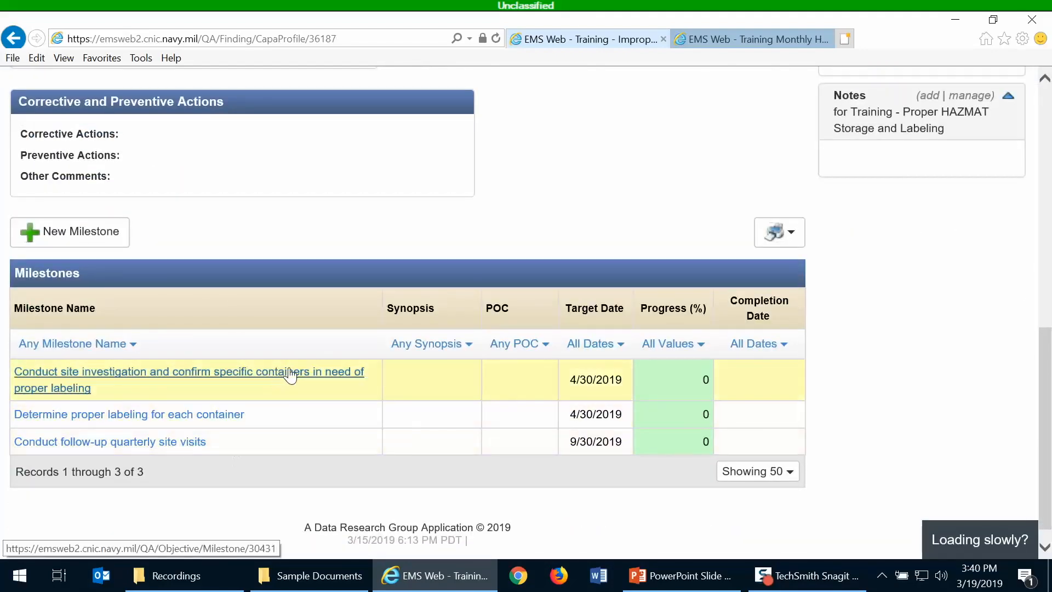
{"action": "scroll", "coordinate": [291, 372], "scroll_direction": "up", "scroll_amount": 4}
{"action": "scroll", "coordinate": [290, 378], "scroll_direction": "up", "scroll_amount": 4}
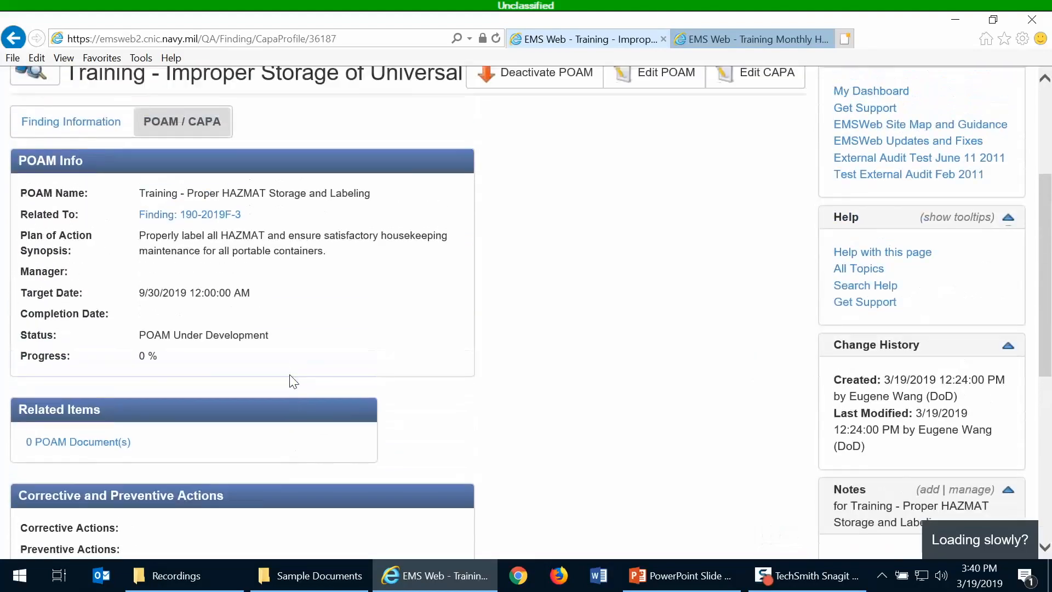
- Edit the finding's POAM to set its status to POAM Ready for Review, and save it
{"action": "scroll", "coordinate": [323, 410], "scroll_direction": "down", "scroll_amount": 4}
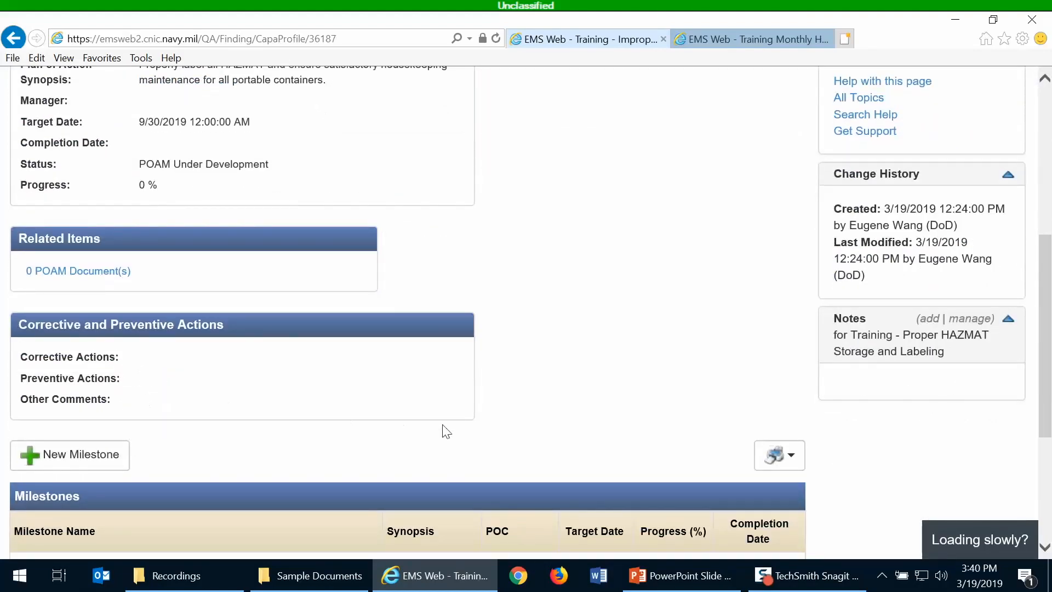
{"action": "scroll", "coordinate": [480, 439], "scroll_direction": "up", "scroll_amount": 4}
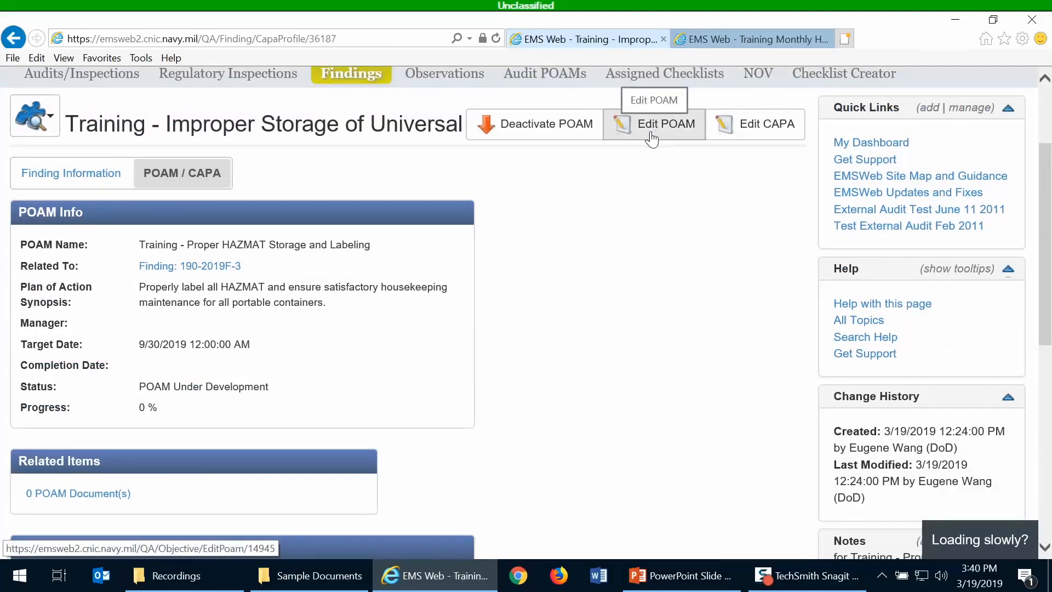
{"action": "left_click", "coordinate": [651, 133]}
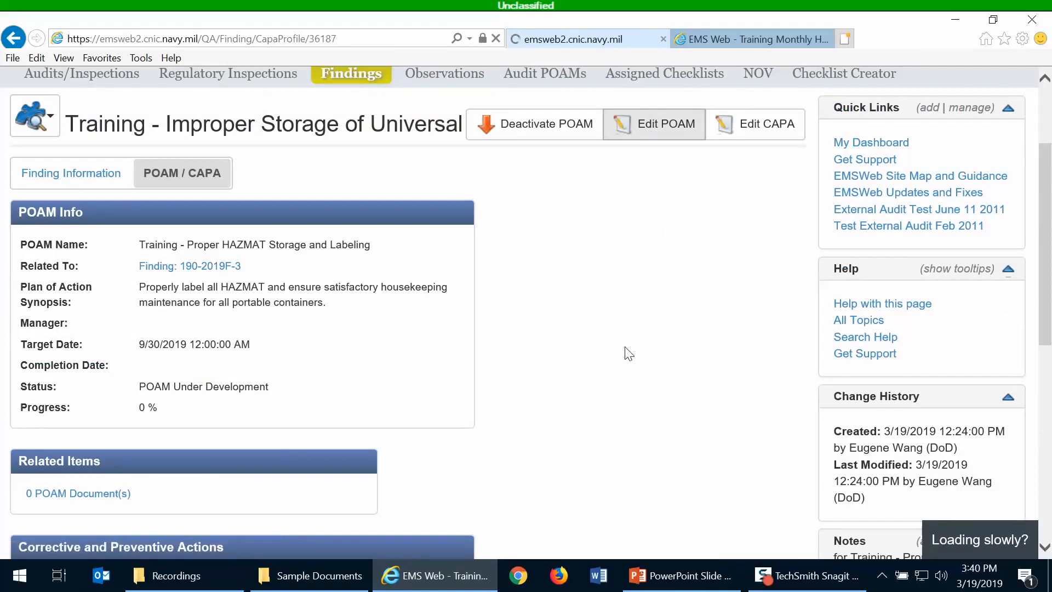
{"action": "scroll", "coordinate": [628, 353], "scroll_direction": "down", "scroll_amount": 3}
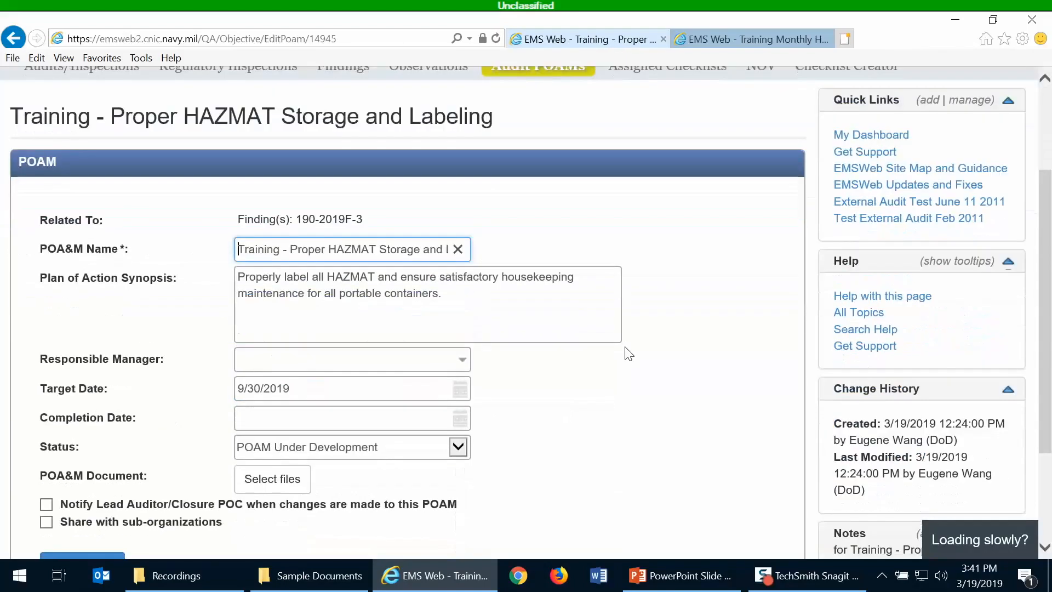
{"action": "scroll", "coordinate": [630, 351], "scroll_direction": "down", "scroll_amount": 3}
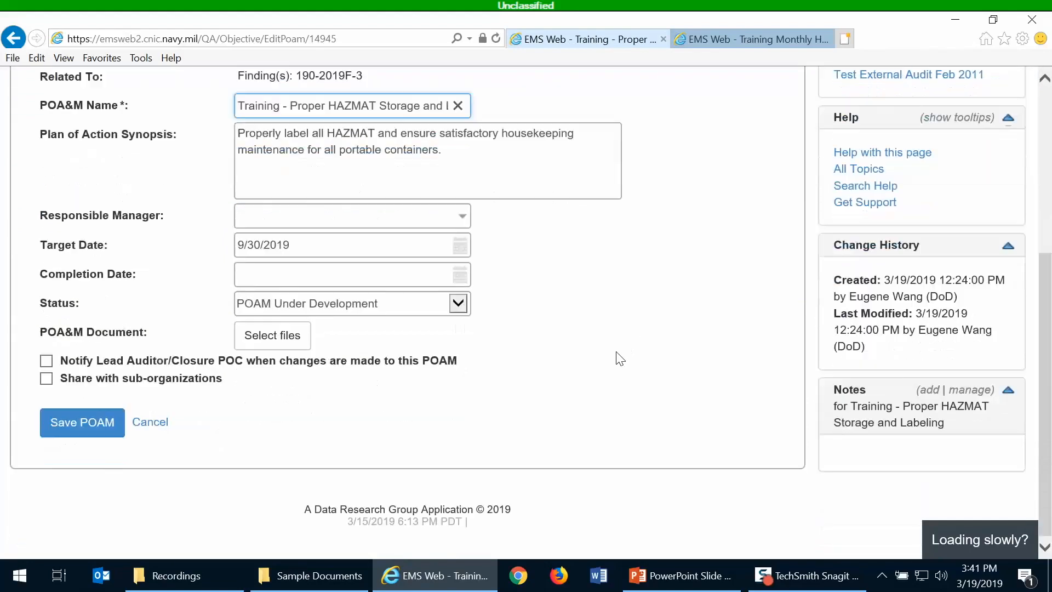
{"action": "left_click", "coordinate": [463, 307]}
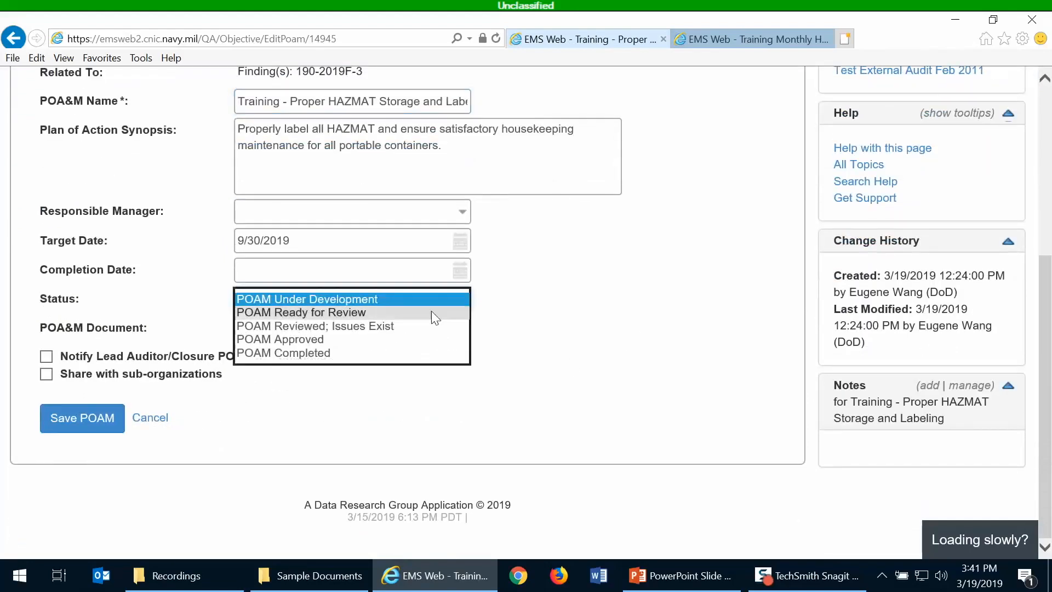
{"action": "left_click", "coordinate": [431, 312]}
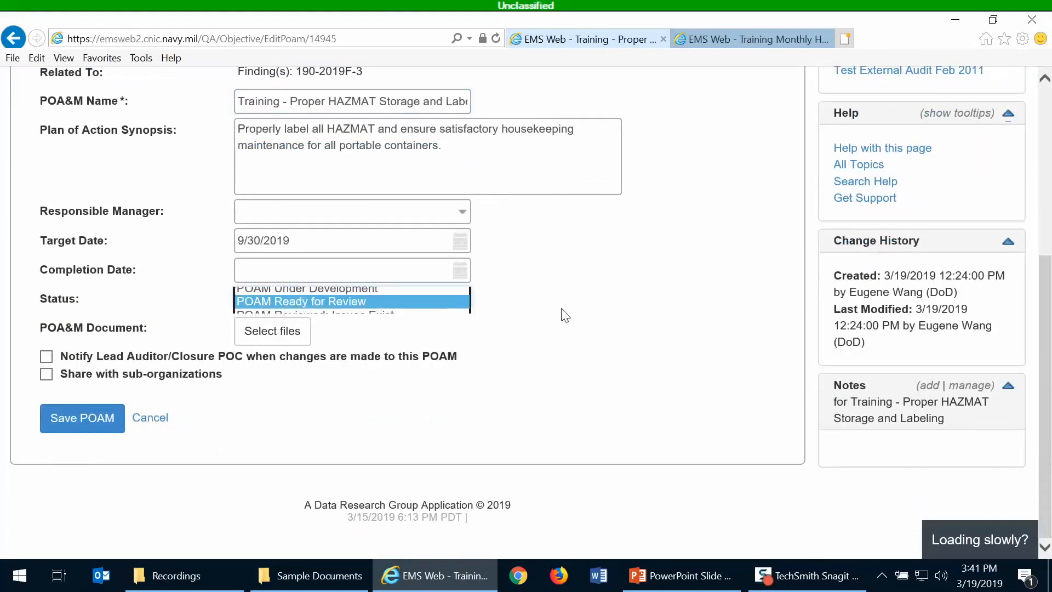
{"action": "left_click", "coordinate": [613, 328]}
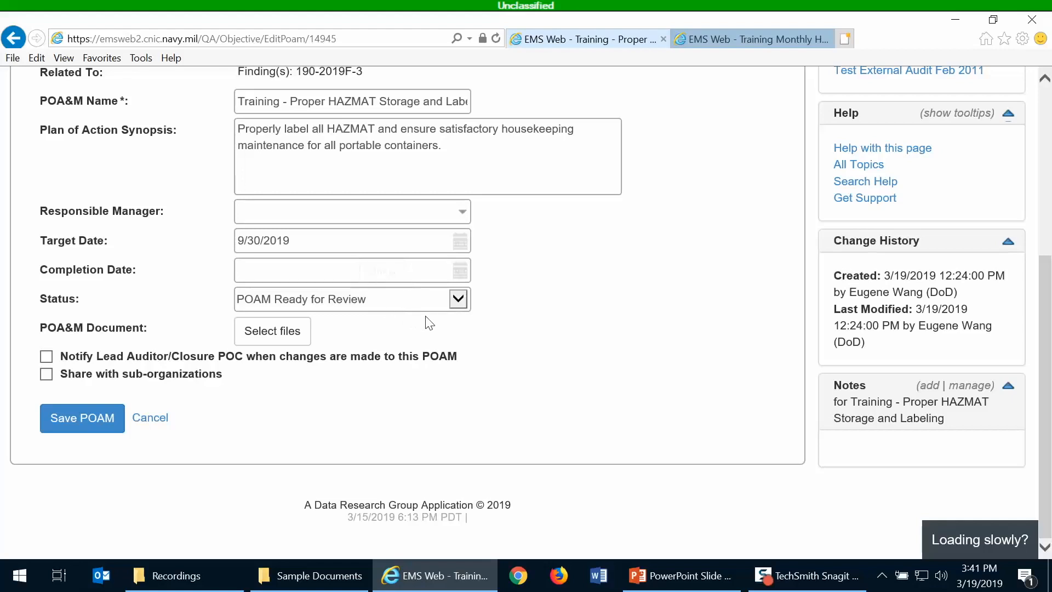
{"action": "left_click", "coordinate": [105, 425]}
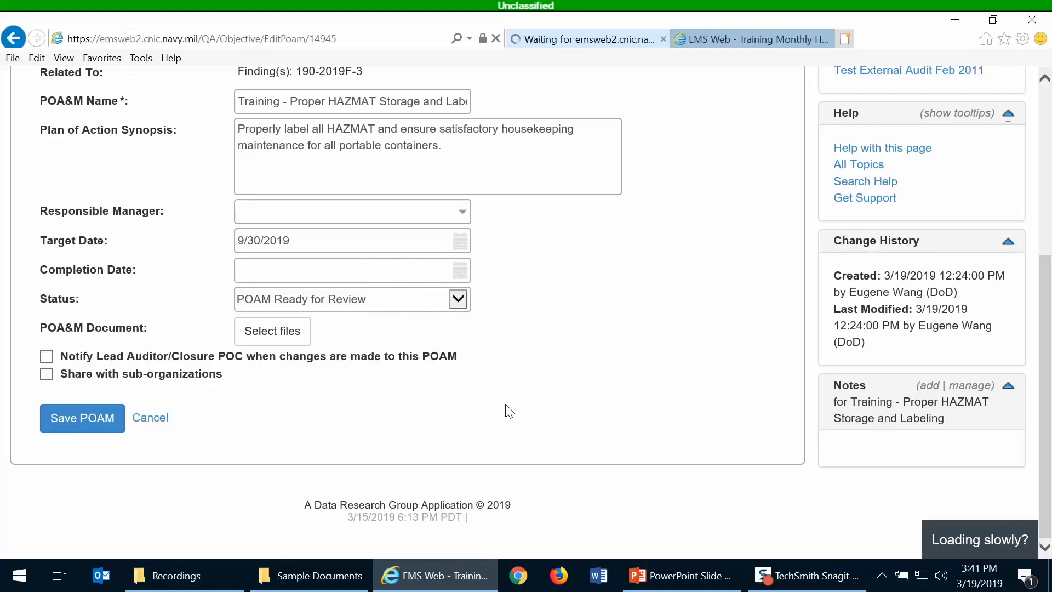
{"action": "scroll", "coordinate": [496, 397], "scroll_direction": "down", "scroll_amount": 1}
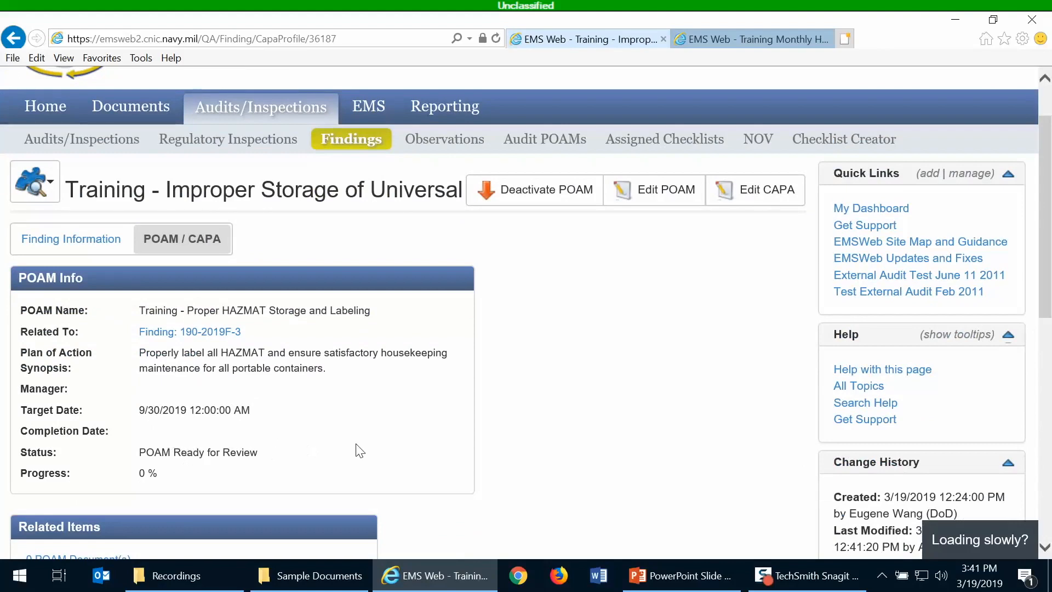
- Reopen the POAM for editing, set its status to POAM Approved, and save the change
{"action": "scroll", "coordinate": [359, 449], "scroll_direction": "down", "scroll_amount": 1}
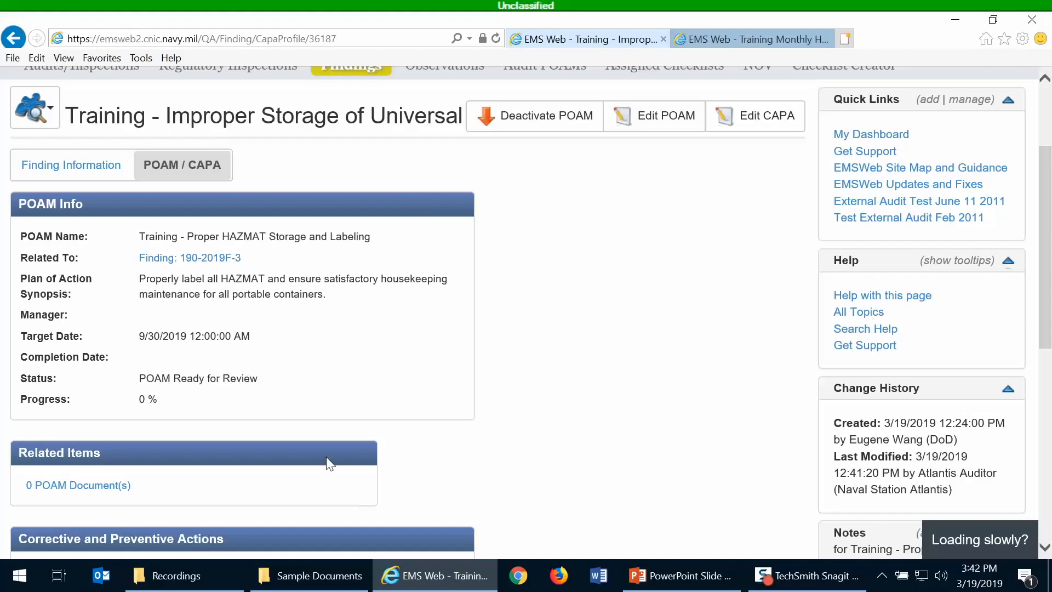
{"action": "left_click", "coordinate": [672, 119]}
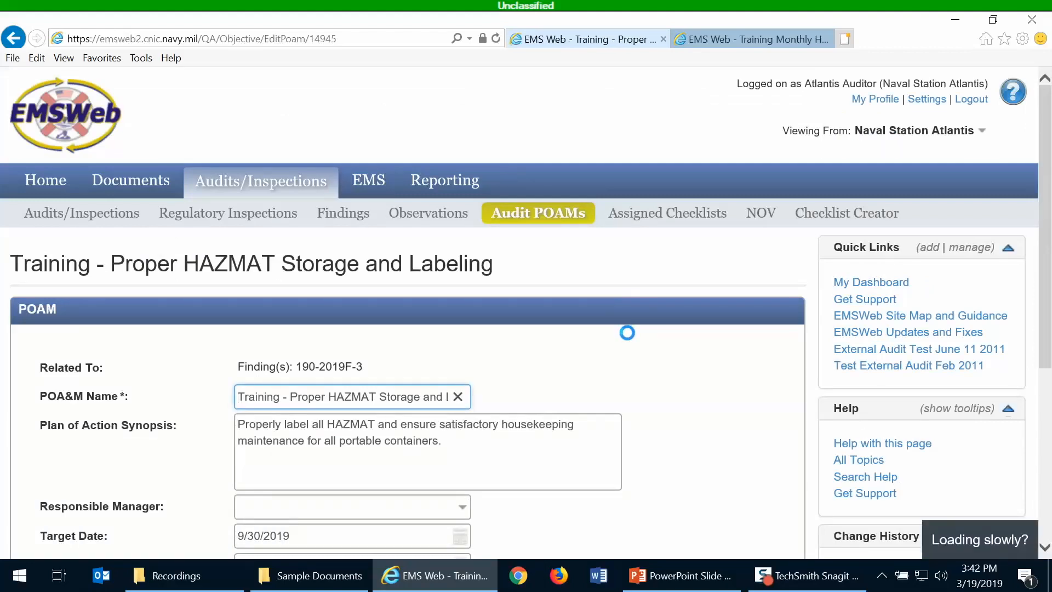
{"action": "scroll", "coordinate": [629, 334], "scroll_direction": "down", "scroll_amount": 3}
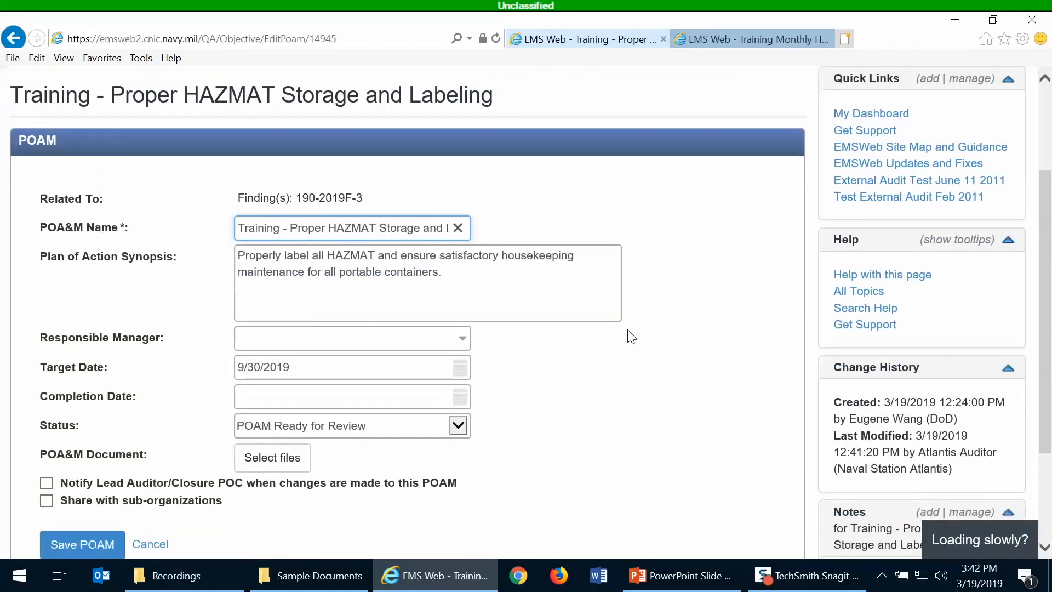
{"action": "scroll", "coordinate": [630, 336], "scroll_direction": "down", "scroll_amount": 1}
{"action": "left_click", "coordinate": [352, 372]}
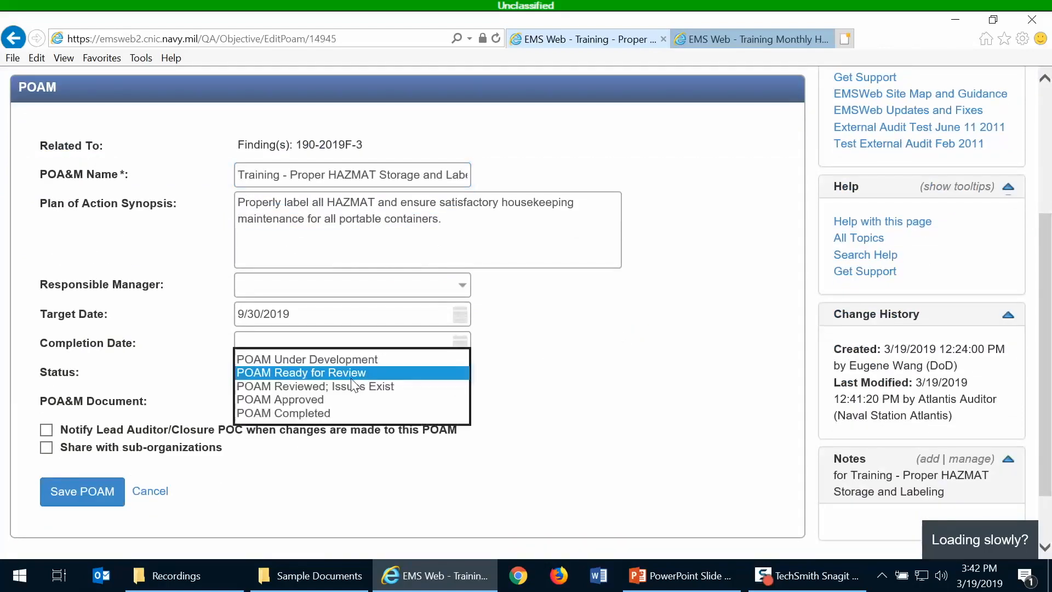
{"action": "left_click", "coordinate": [388, 387]}
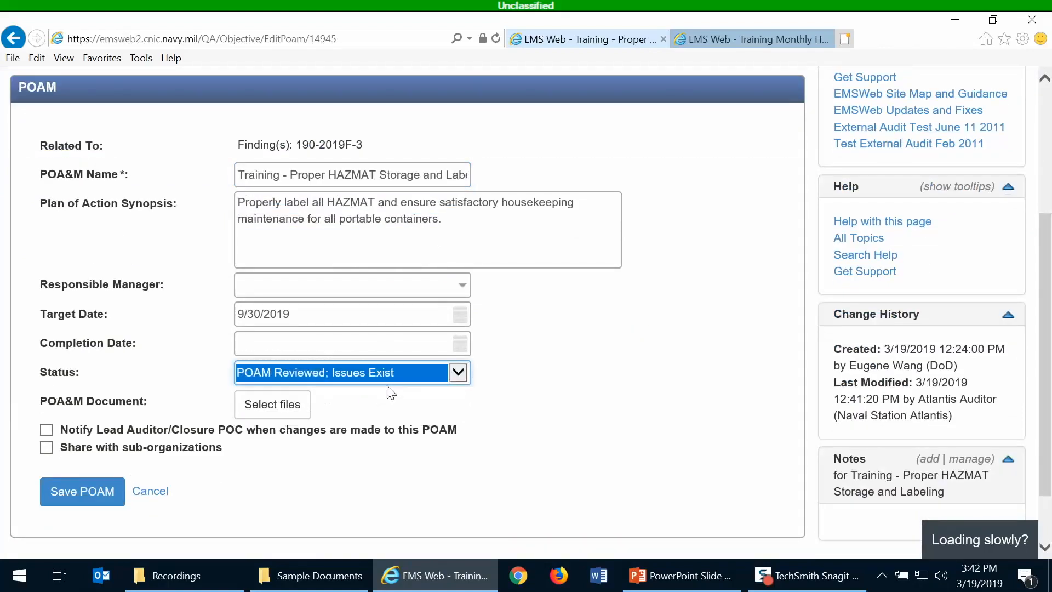
{"action": "left_click", "coordinate": [458, 373]}
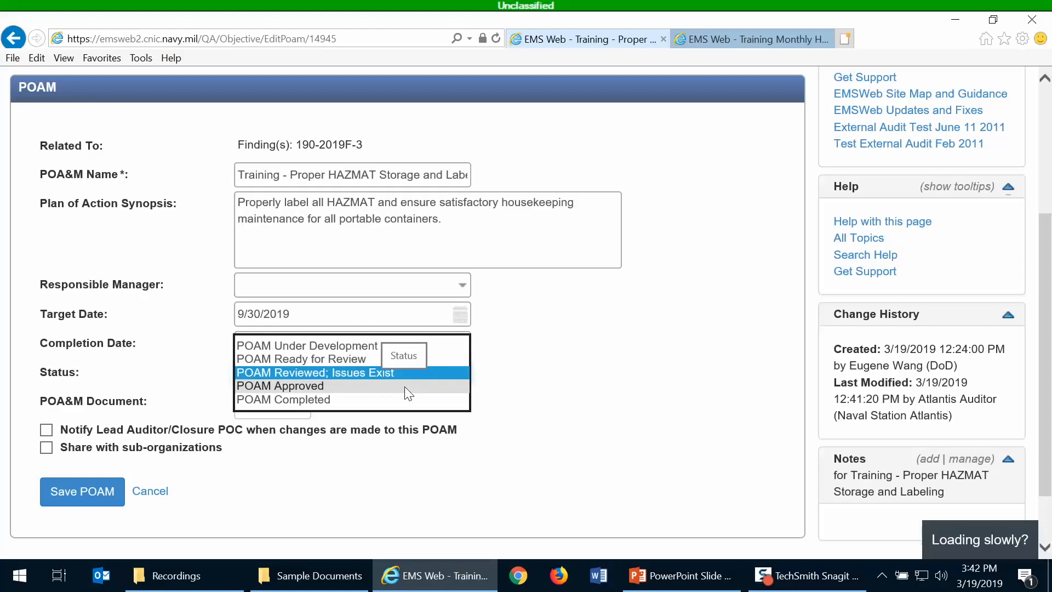
{"action": "left_click", "coordinate": [404, 386]}
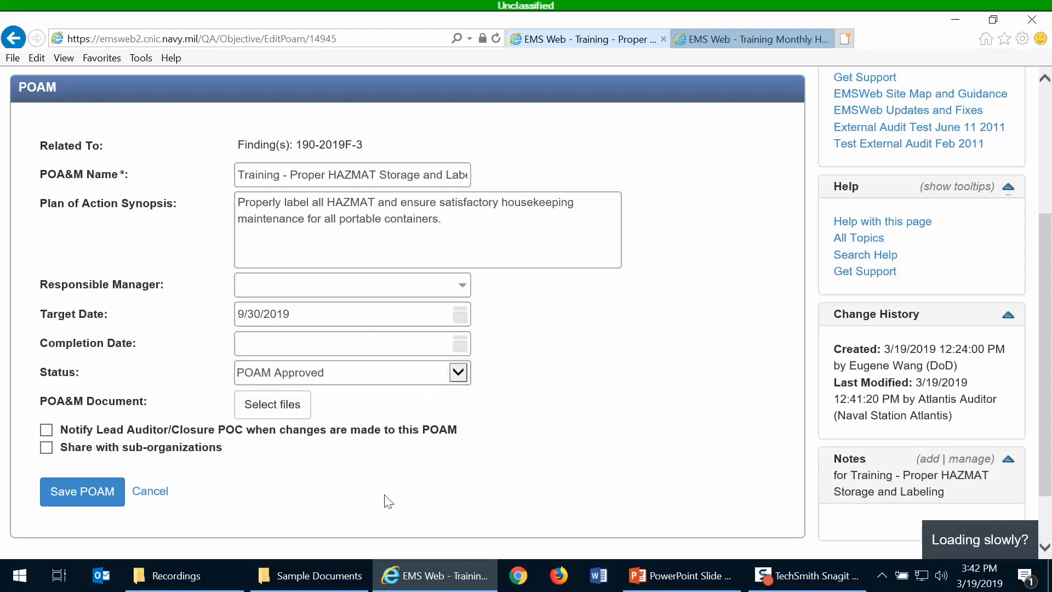
{"action": "left_click", "coordinate": [96, 496]}
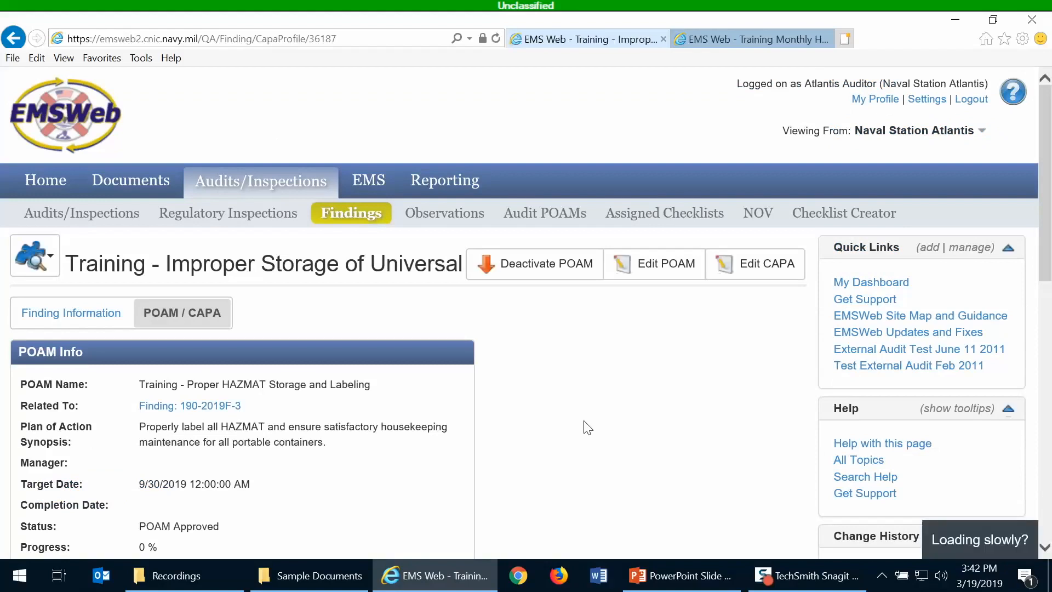
- Check the finding's information page for its status, action instructions, POAM approval date and status history
{"action": "scroll", "coordinate": [64, 301], "scroll_direction": "down", "scroll_amount": 1}
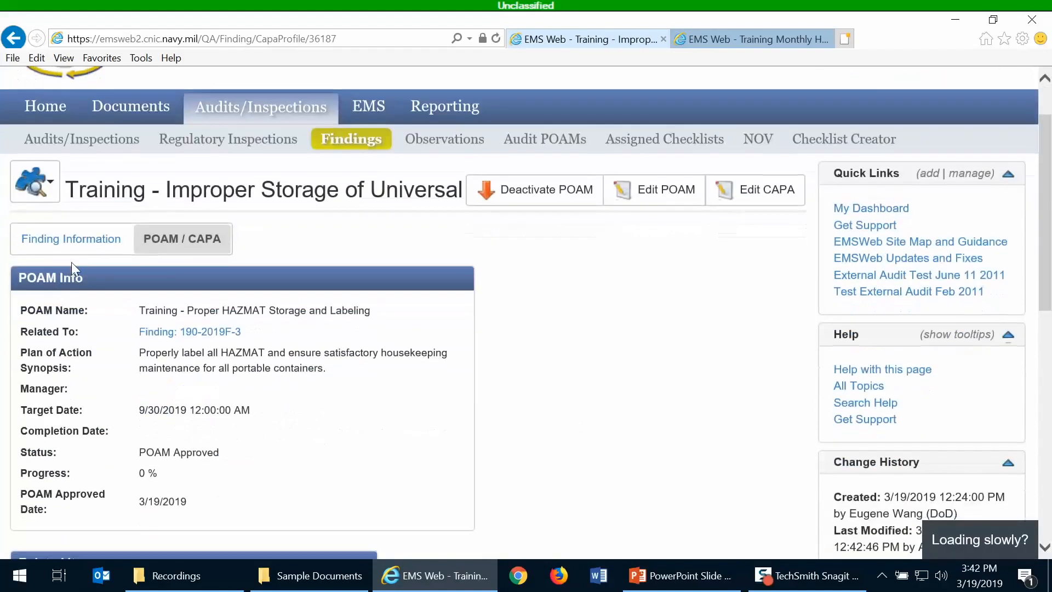
{"action": "left_click", "coordinate": [77, 249]}
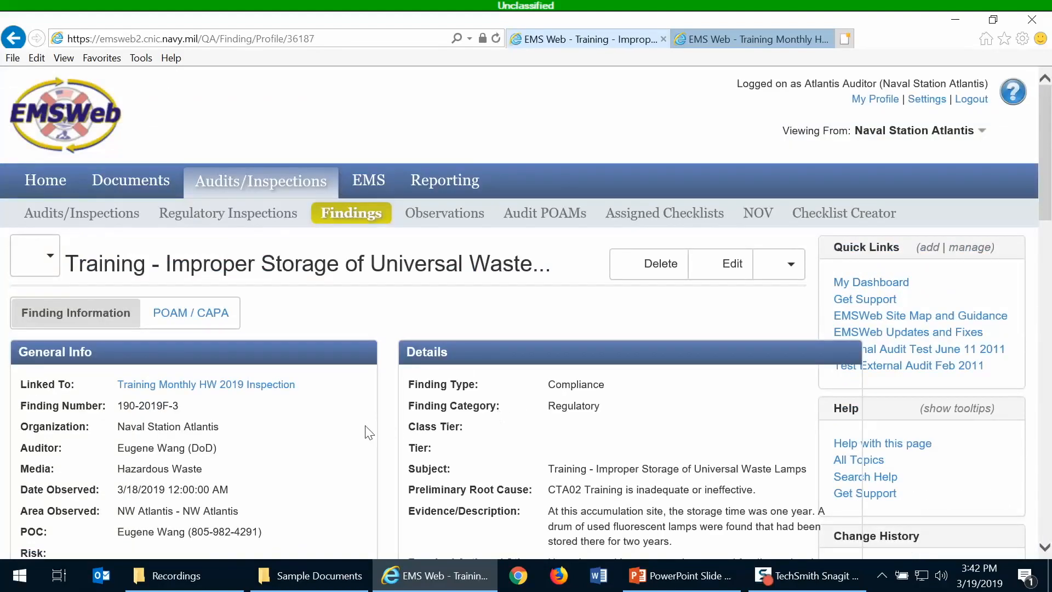
{"action": "scroll", "coordinate": [325, 441], "scroll_direction": "down", "scroll_amount": 4}
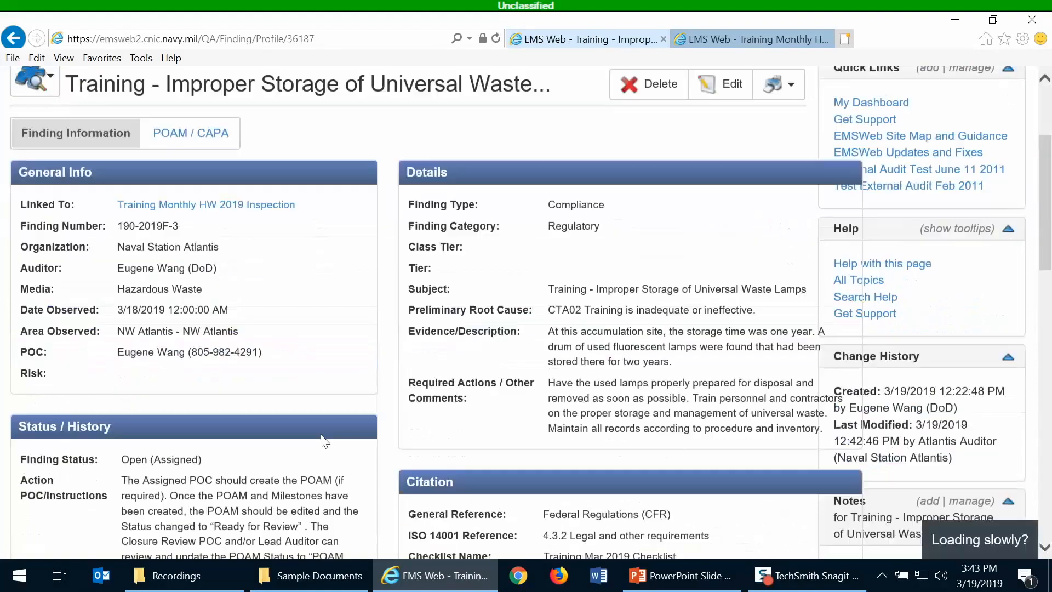
{"action": "scroll", "coordinate": [319, 423], "scroll_direction": "down", "scroll_amount": 5}
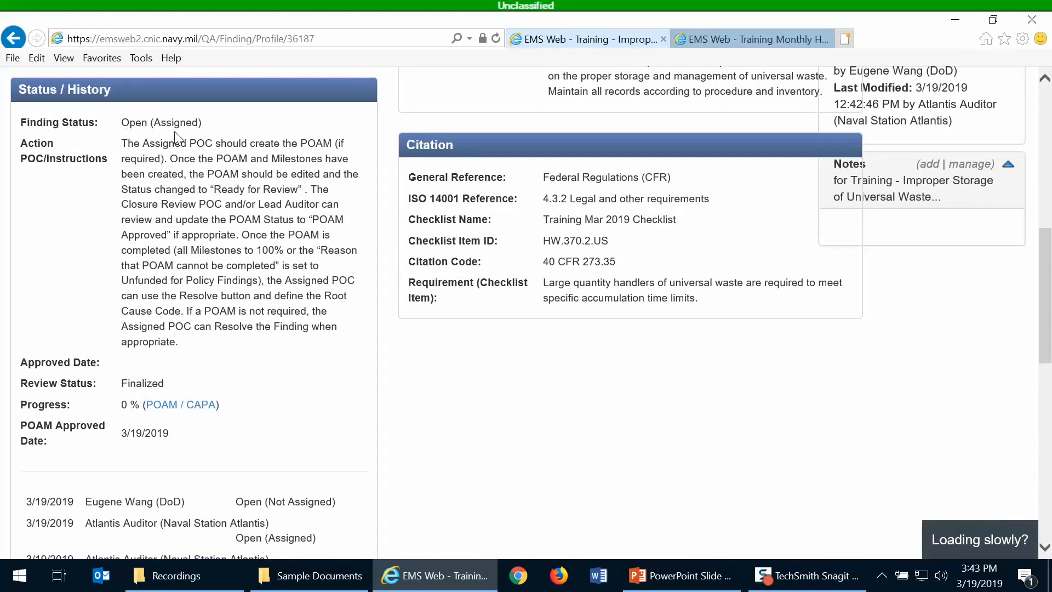
{"action": "scroll", "coordinate": [200, 357], "scroll_direction": "down", "scroll_amount": 1}
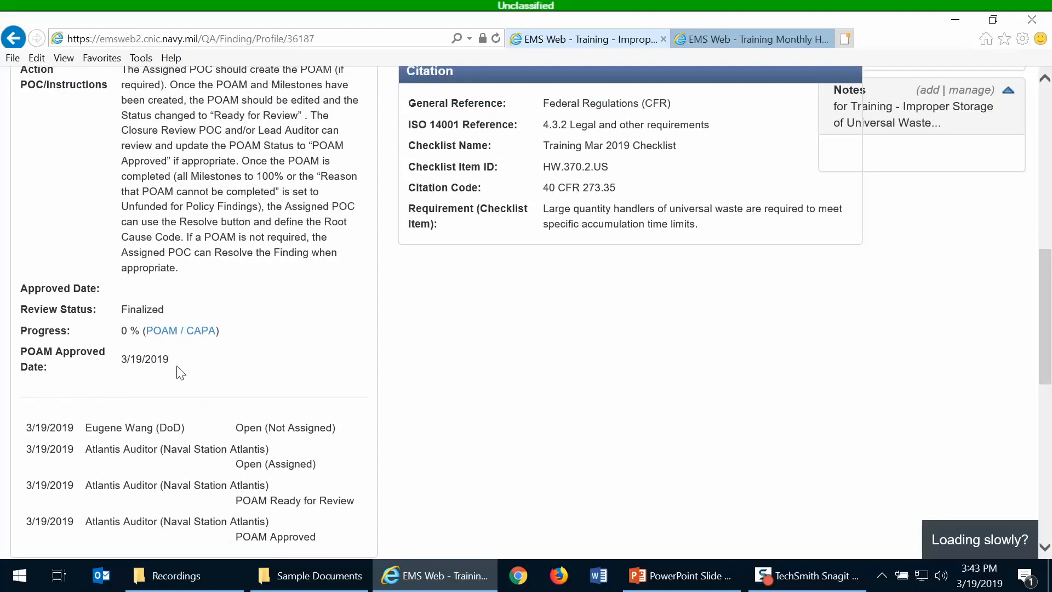
{"action": "scroll", "coordinate": [197, 365], "scroll_direction": "down", "scroll_amount": 2}
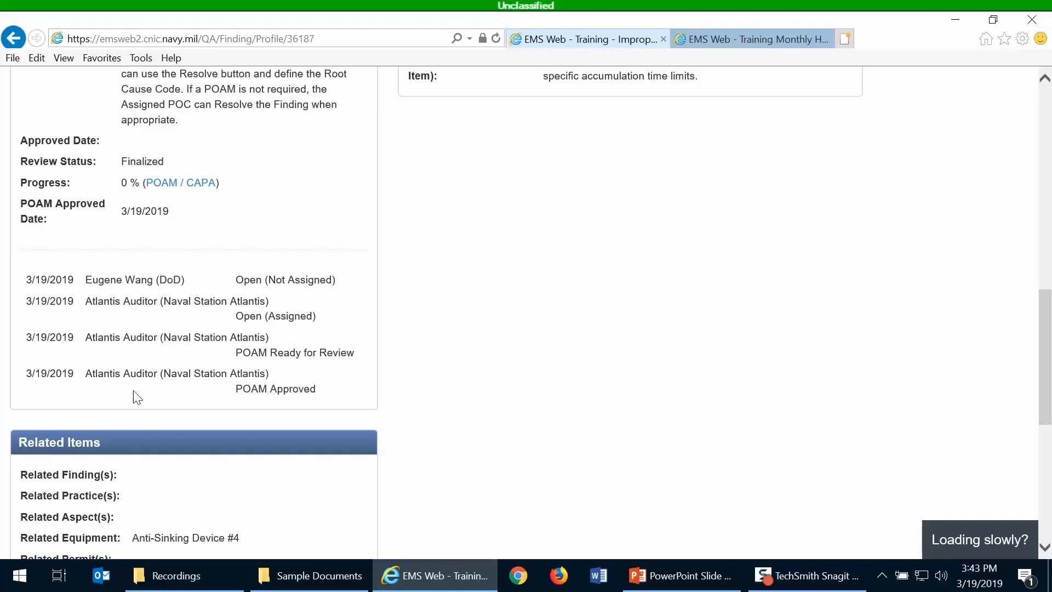
{"action": "scroll", "coordinate": [405, 404], "scroll_direction": "up", "scroll_amount": 3}
{"action": "scroll", "coordinate": [405, 404], "scroll_direction": "up", "scroll_amount": 4}
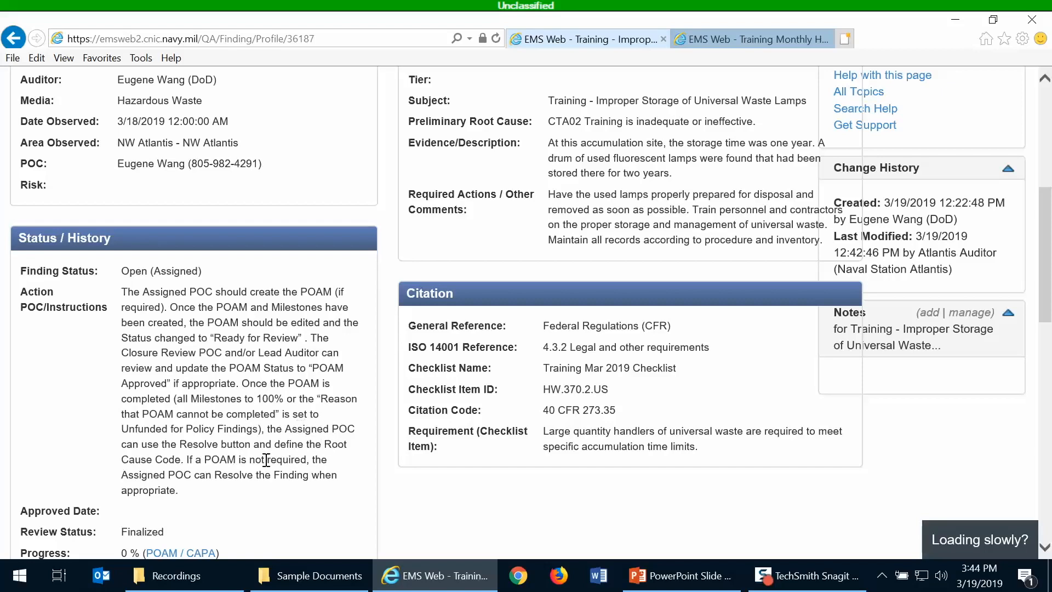
{"action": "scroll", "coordinate": [266, 459], "scroll_direction": "up", "scroll_amount": 3}
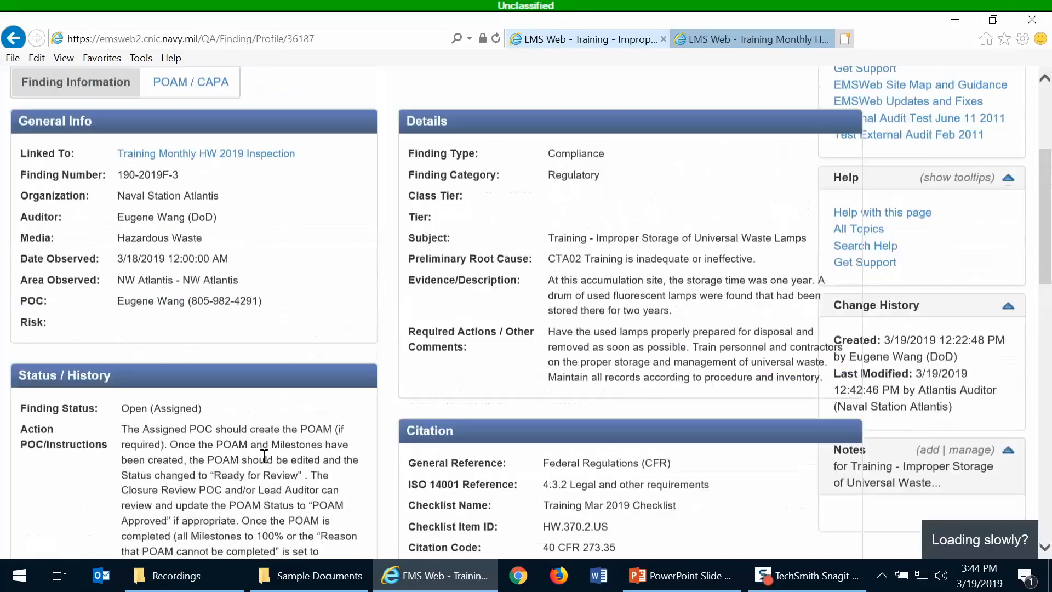
- In the finding's POAM, set milestone progress to 100% for the site investigation, 75% for determining proper labeling and 75% for the follow-up quarterly site visits
{"action": "left_click", "coordinate": [178, 95]}
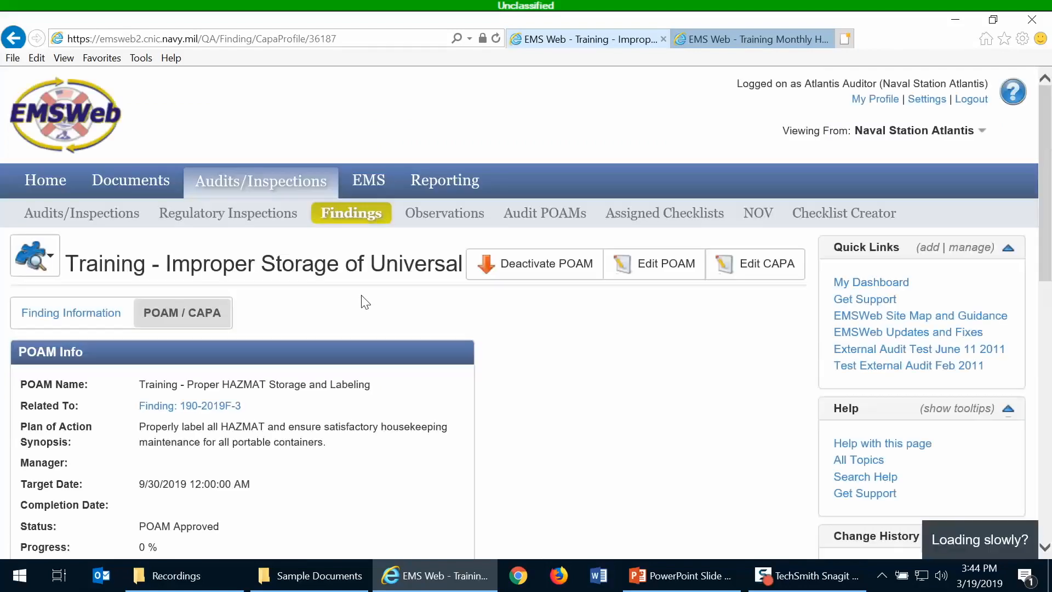
{"action": "scroll", "coordinate": [365, 323], "scroll_direction": "down", "scroll_amount": 8}
{"action": "scroll", "coordinate": [368, 326], "scroll_direction": "down", "scroll_amount": 3}
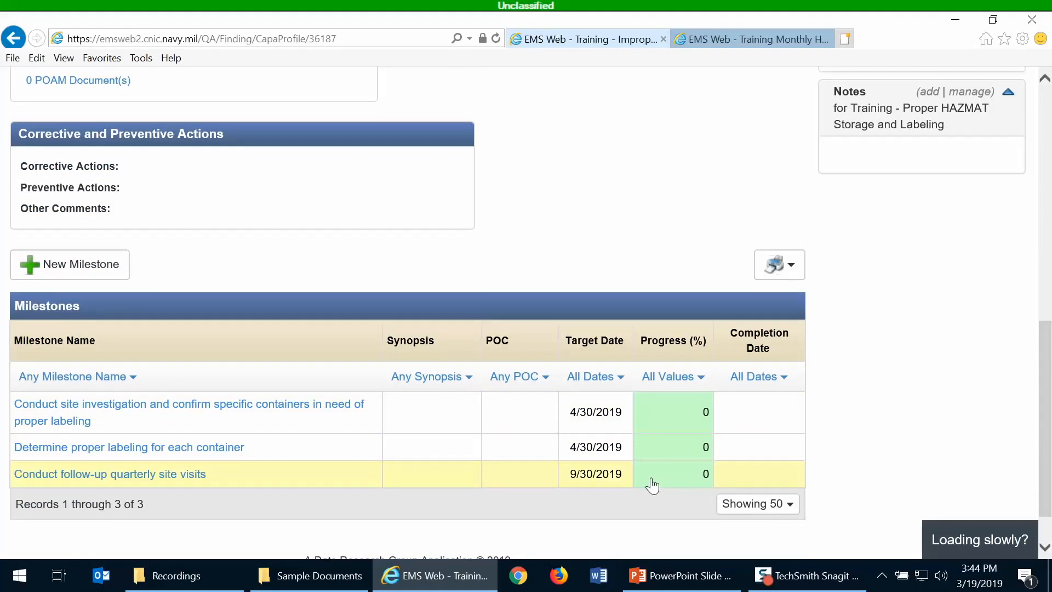
{"action": "left_click", "coordinate": [670, 430]}
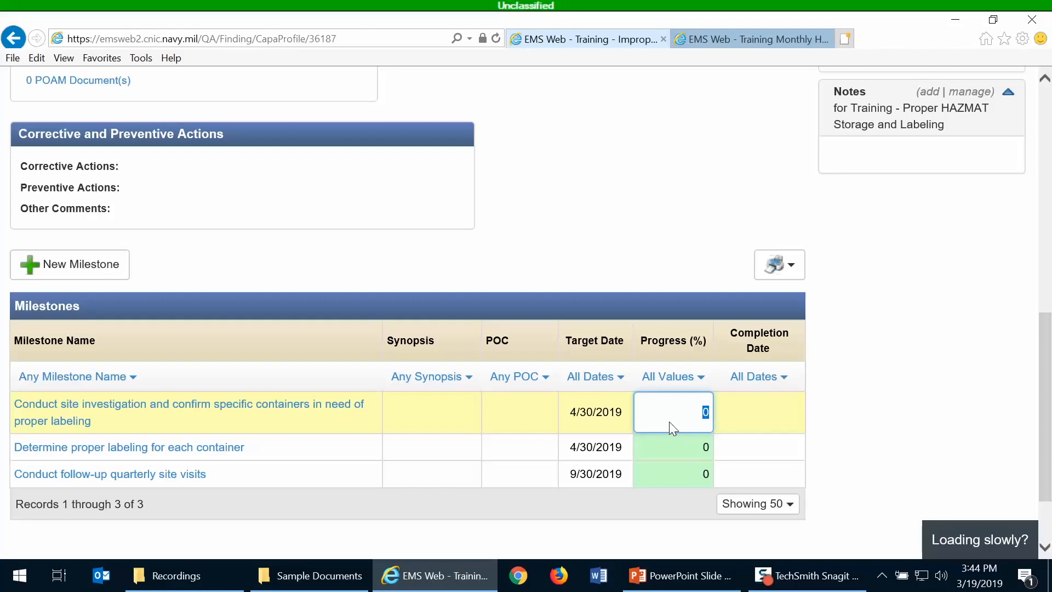
{"action": "type", "text": "100"}
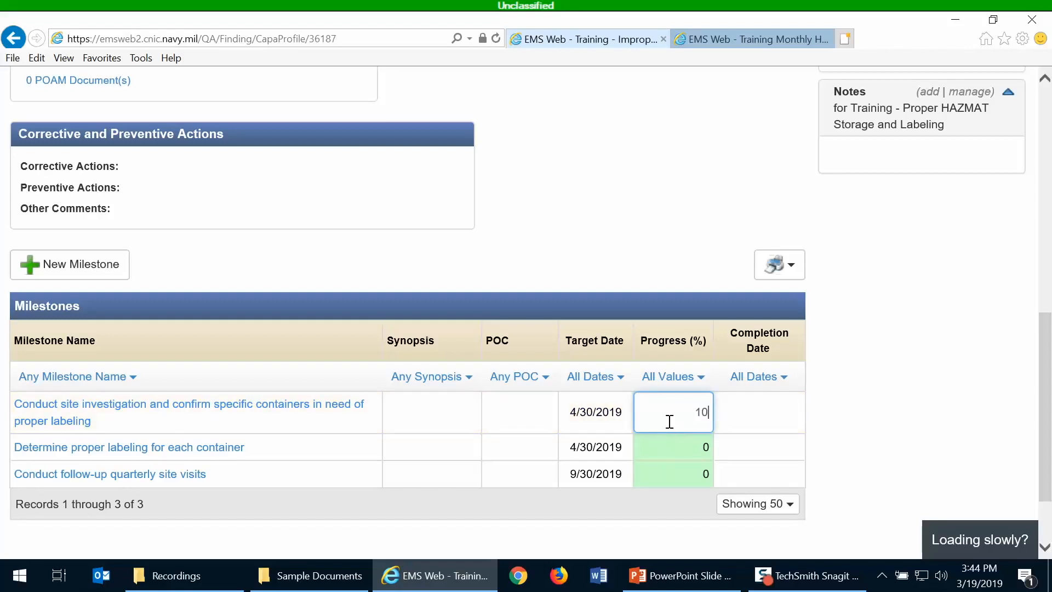
{"action": "left_click", "coordinate": [677, 451]}
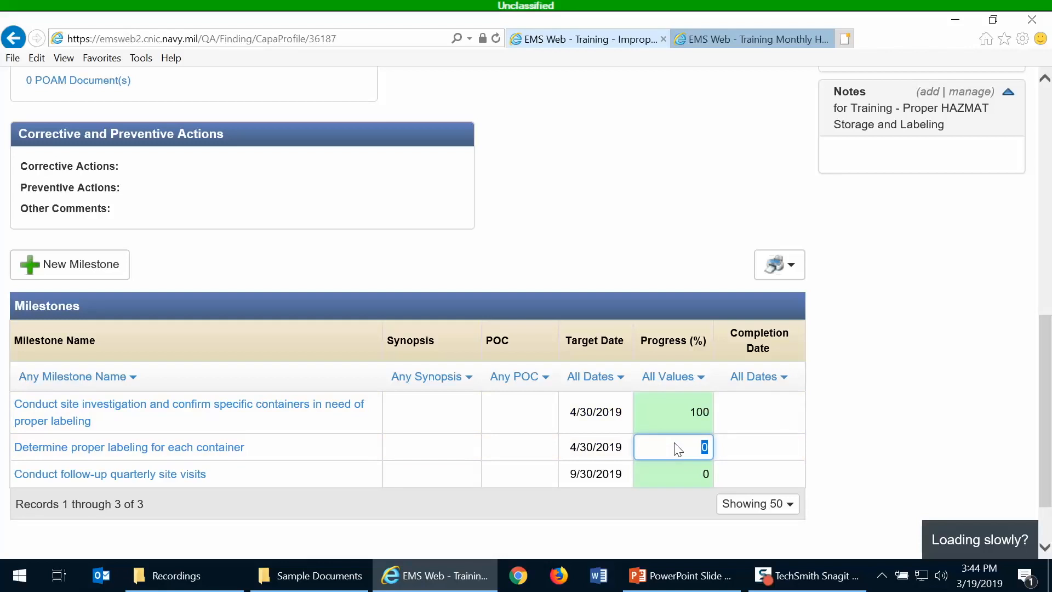
{"action": "type", "text": "75"}
{"action": "left_click", "coordinate": [683, 474]}
{"action": "type", "text": "75"}
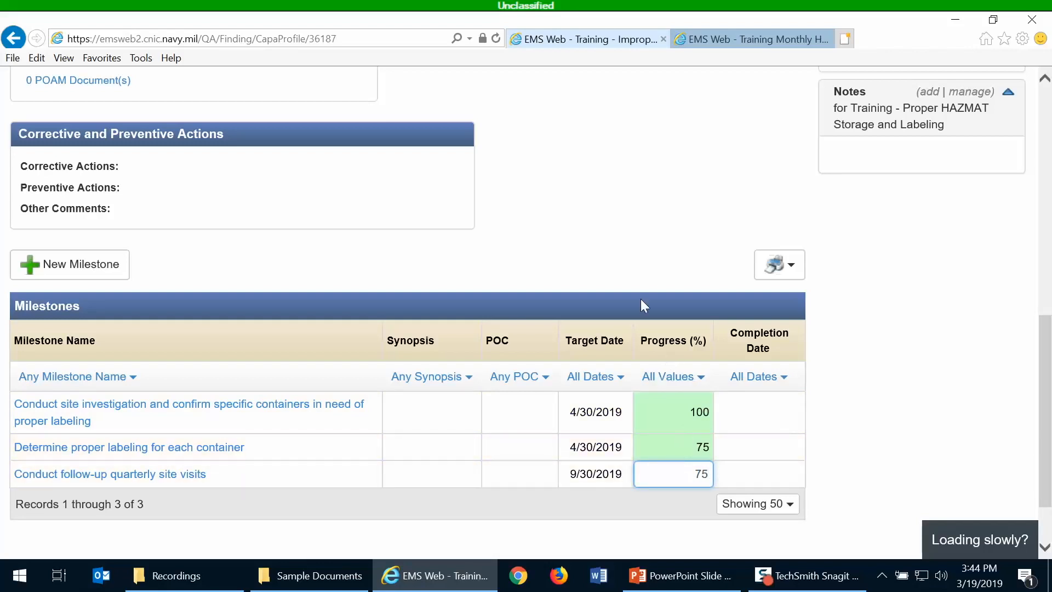
{"action": "left_click", "coordinate": [624, 262]}
- Reload the POAM page and check the POAM's overall progress
{"action": "scroll", "coordinate": [589, 236], "scroll_direction": "up", "scroll_amount": 10}
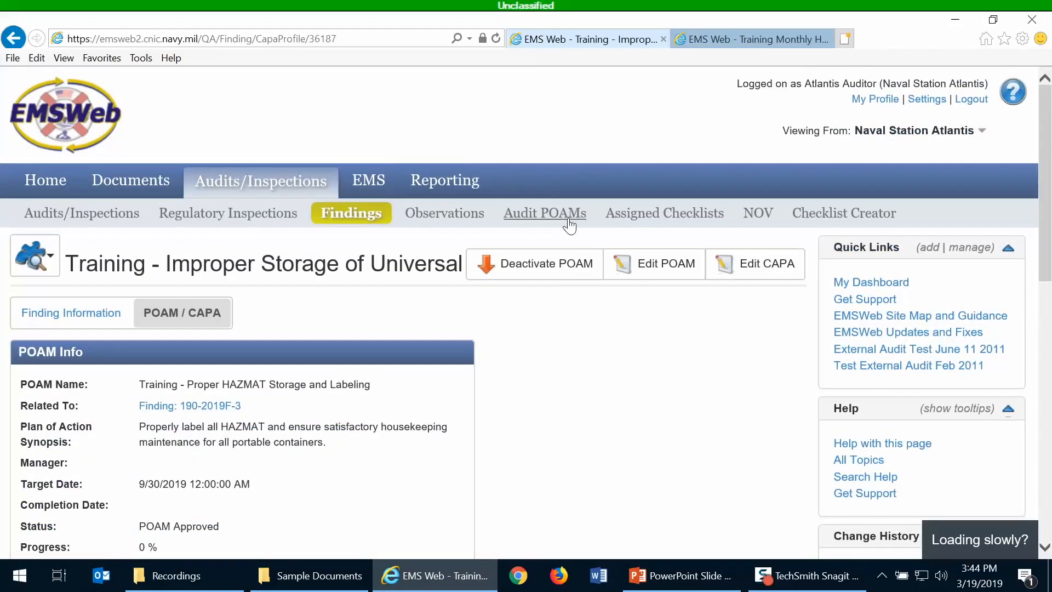
{"action": "left_click", "coordinate": [496, 38]}
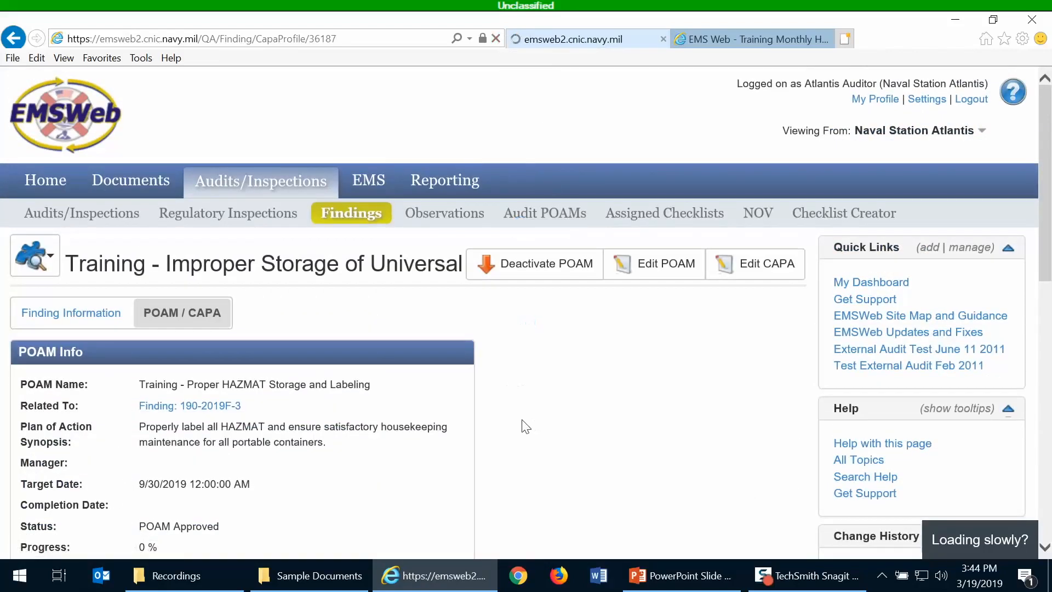
{"action": "scroll", "coordinate": [258, 390], "scroll_direction": "down", "scroll_amount": 4}
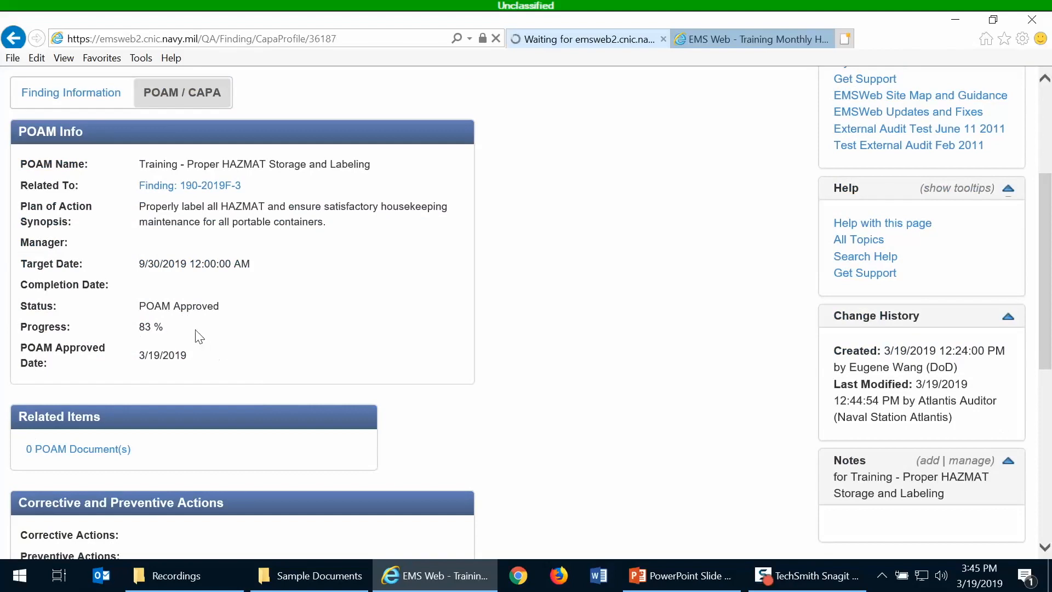
- Set milestone progress to 100% for determining proper labeling for each container and for the follow-up quarterly site visits
{"action": "scroll", "coordinate": [573, 339], "scroll_direction": "down", "scroll_amount": 7}
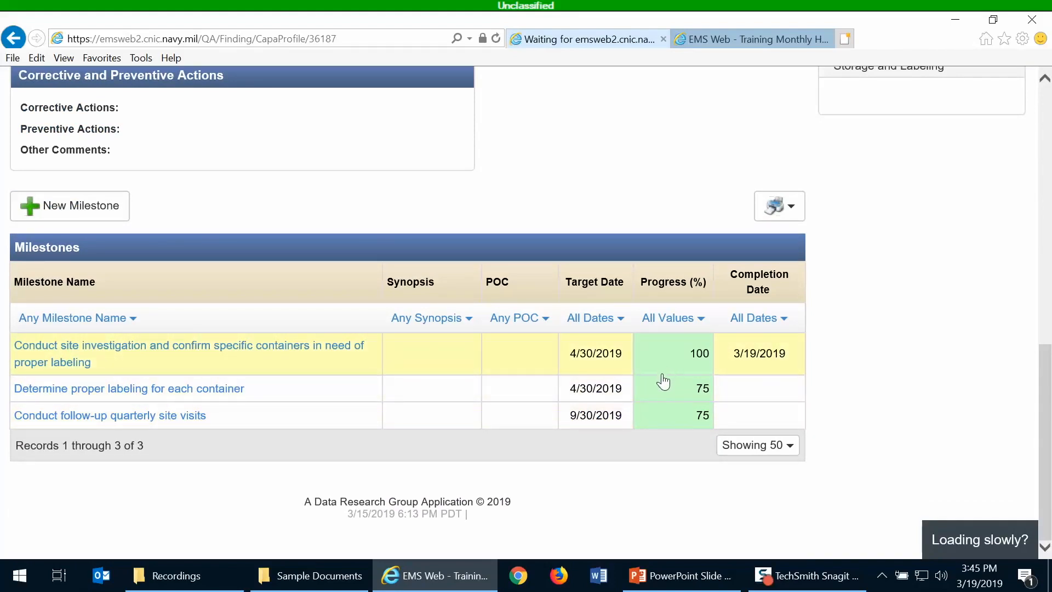
{"action": "scroll", "coordinate": [659, 370], "scroll_direction": "up", "scroll_amount": 1}
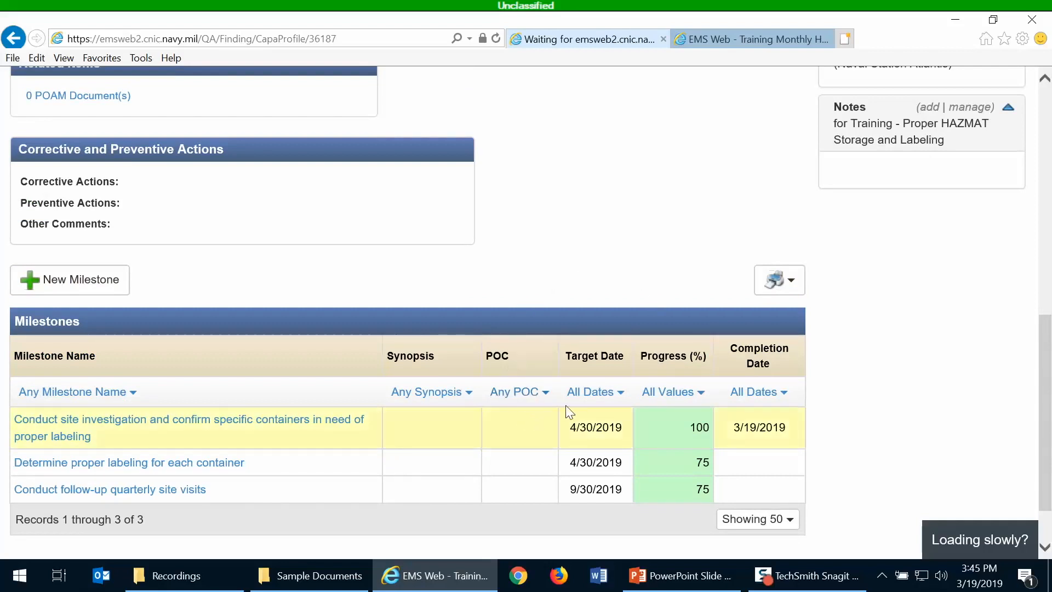
{"action": "scroll", "coordinate": [579, 271], "scroll_direction": "down", "scroll_amount": 1}
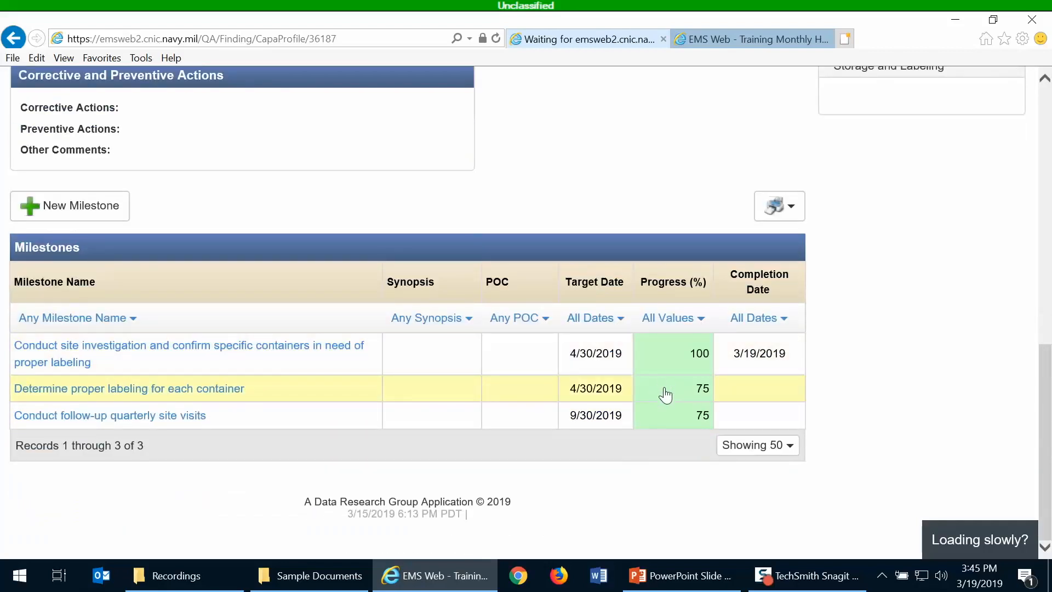
{"action": "left_click", "coordinate": [664, 387]}
{"action": "type", "text": "100"}
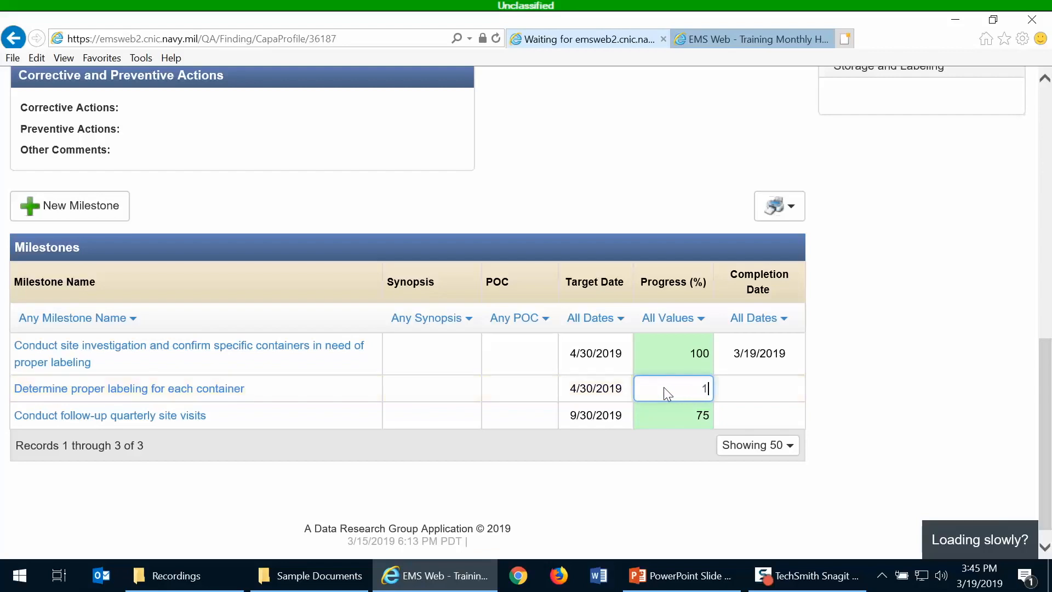
{"action": "key", "text": "Return"}
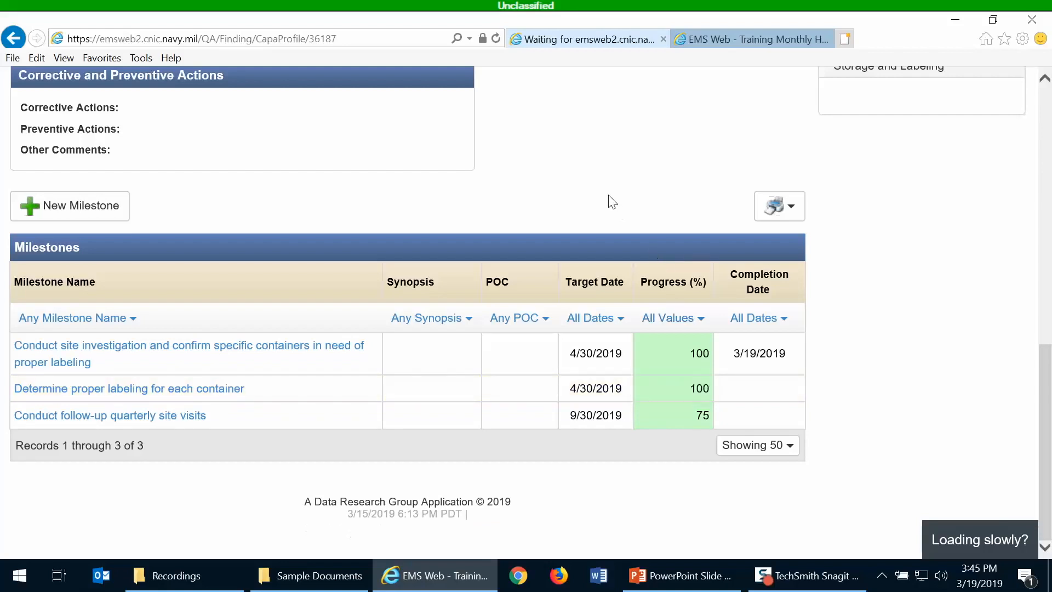
{"action": "left_click", "coordinate": [651, 419]}
{"action": "type", "text": "100"}
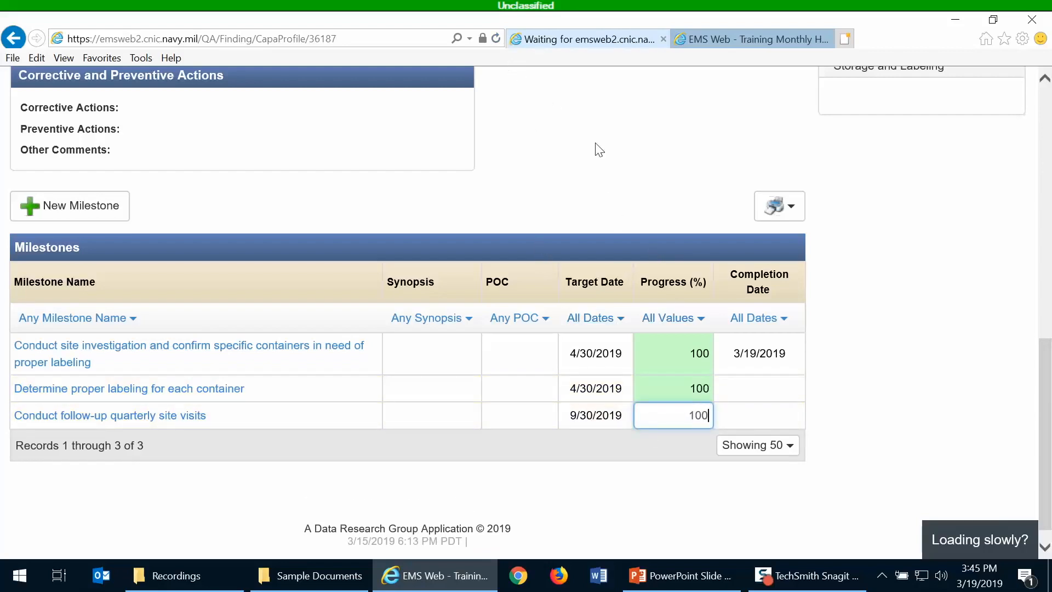
{"action": "key", "text": "Return"}
- Check the POAM's completion date and overall progress, and check the finding information page for its progress and status history
{"action": "scroll", "coordinate": [641, 210], "scroll_direction": "up", "scroll_amount": 5}
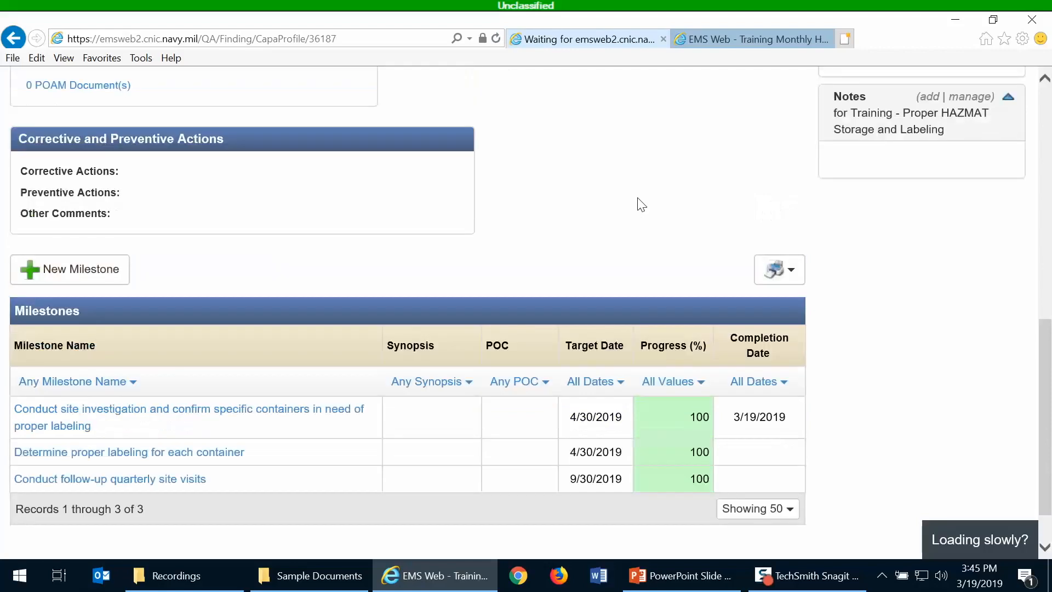
{"action": "scroll", "coordinate": [640, 201], "scroll_direction": "up", "scroll_amount": 3}
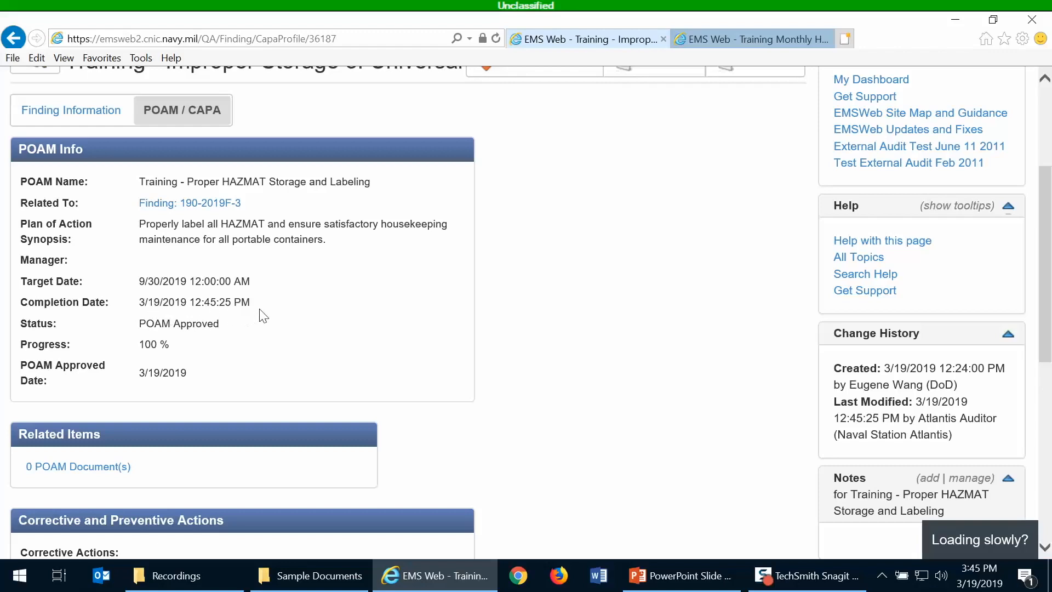
{"action": "left_click", "coordinate": [78, 126]}
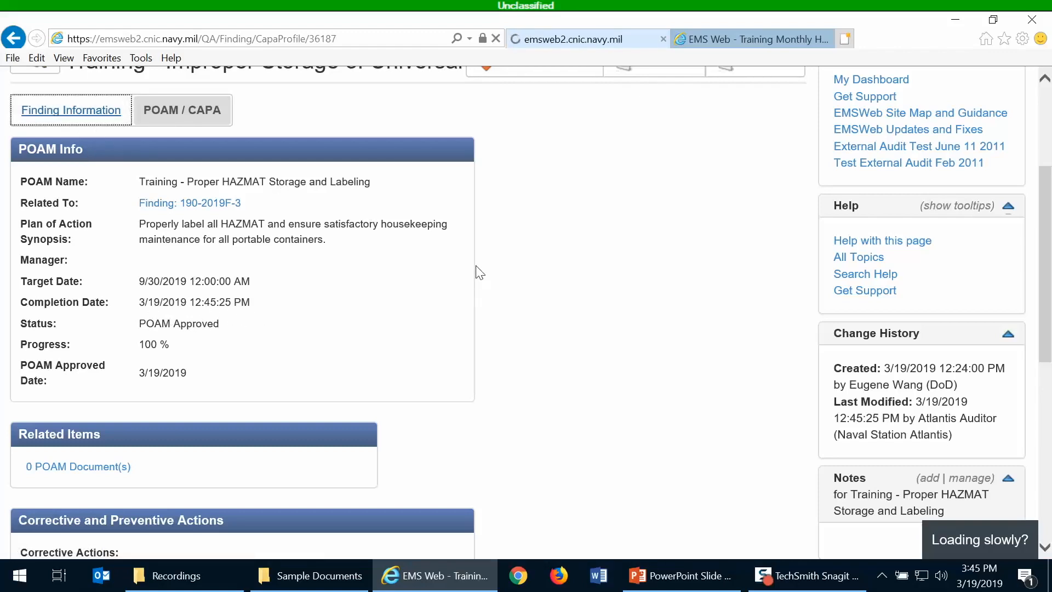
{"action": "scroll", "coordinate": [359, 347], "scroll_direction": "down", "scroll_amount": 2}
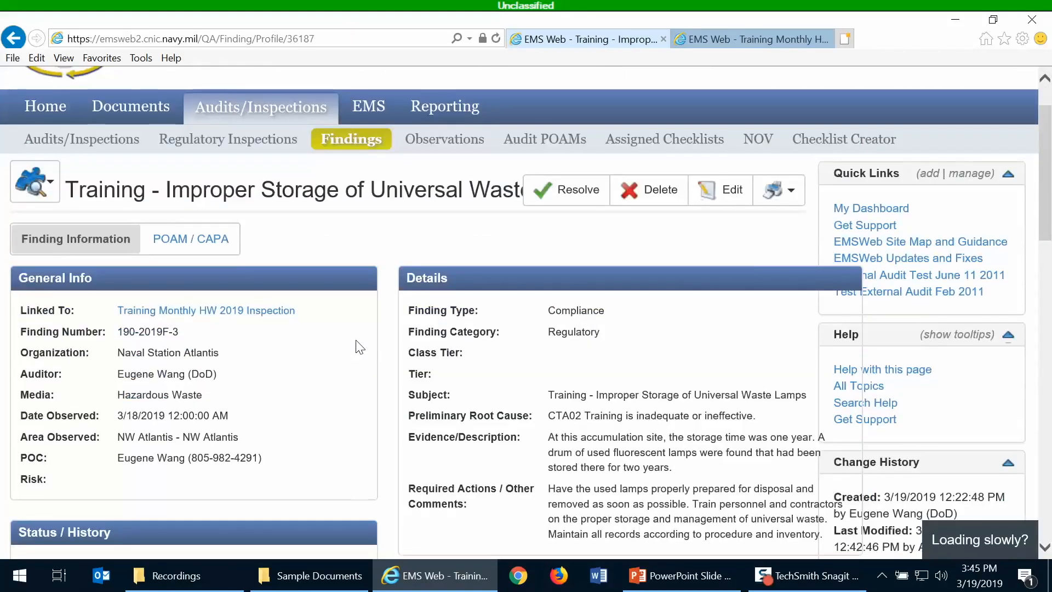
{"action": "scroll", "coordinate": [248, 364], "scroll_direction": "down", "scroll_amount": 3}
{"action": "scroll", "coordinate": [255, 393], "scroll_direction": "down", "scroll_amount": 3}
{"action": "scroll", "coordinate": [255, 393], "scroll_direction": "down", "scroll_amount": 5}
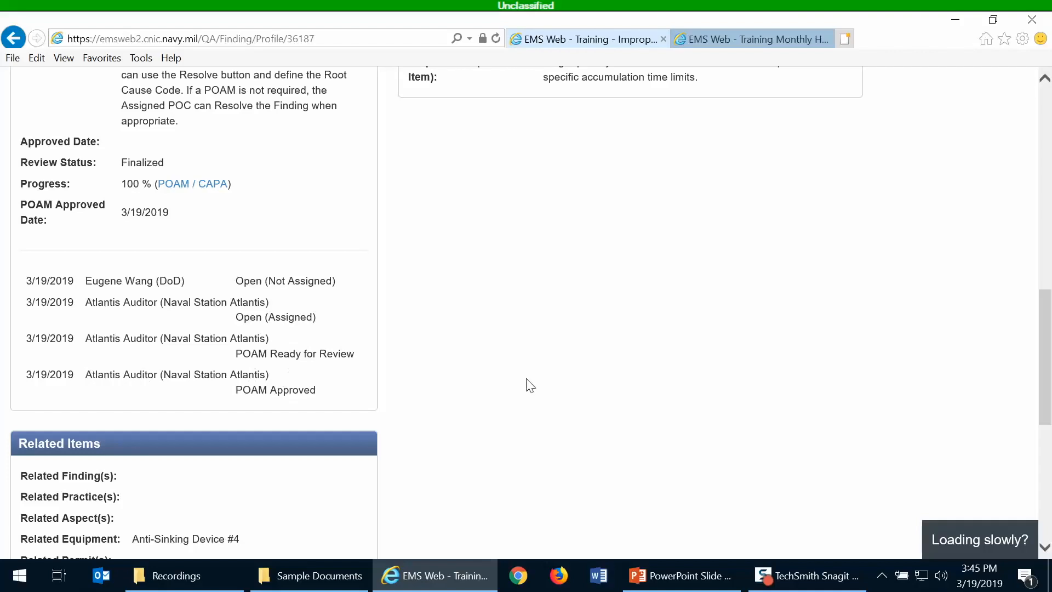
{"action": "scroll", "coordinate": [551, 389], "scroll_direction": "up", "scroll_amount": 10}
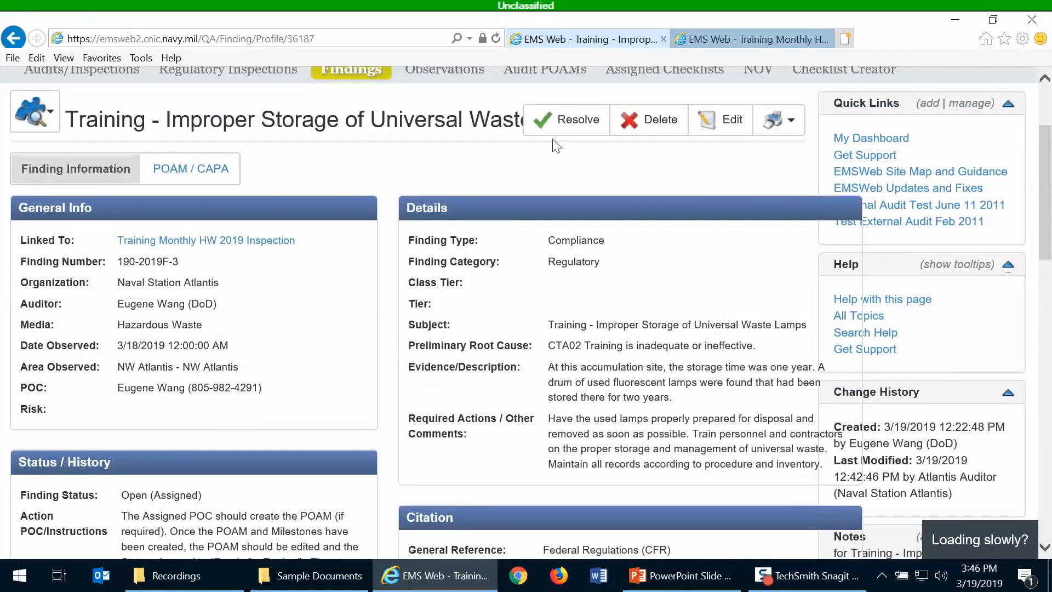
- Start resolving the finding and look over the fields of its resolution form
{"action": "scroll", "coordinate": [541, 203], "scroll_direction": "up", "scroll_amount": 1}
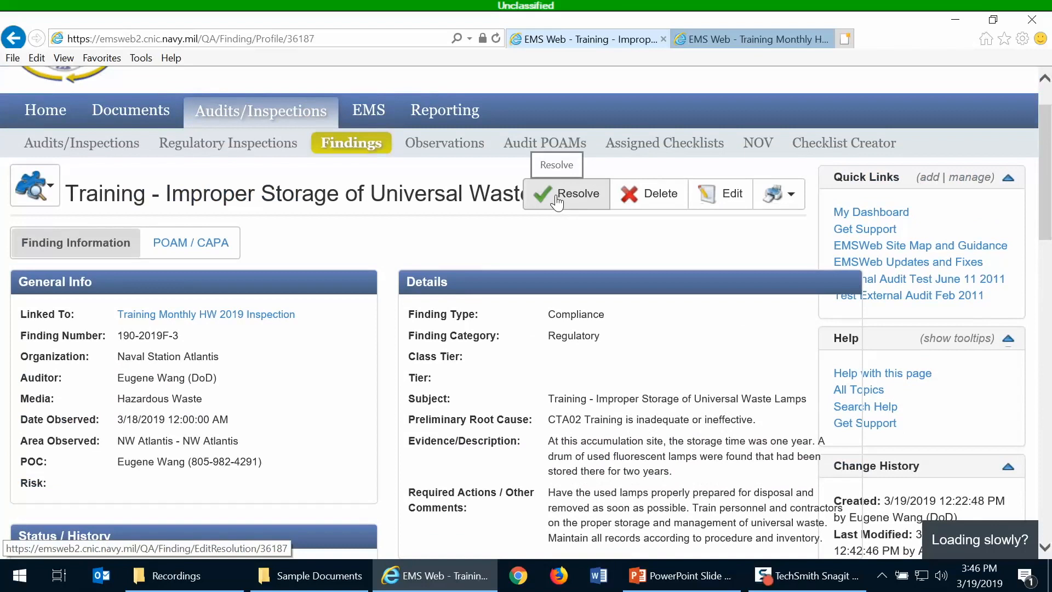
{"action": "left_click", "coordinate": [557, 203]}
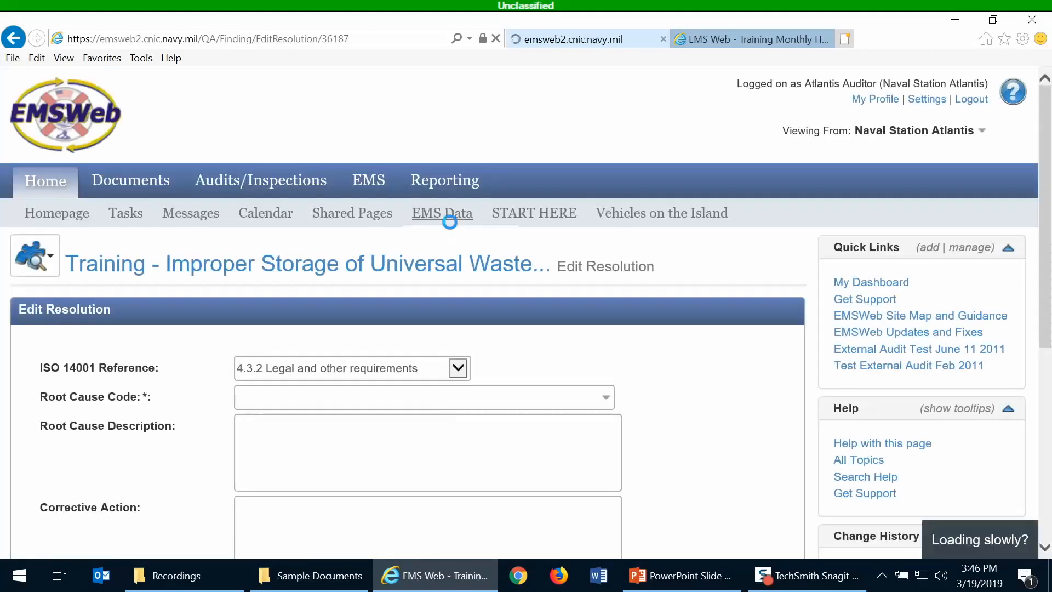
{"action": "scroll", "coordinate": [647, 370], "scroll_direction": "down", "scroll_amount": 5}
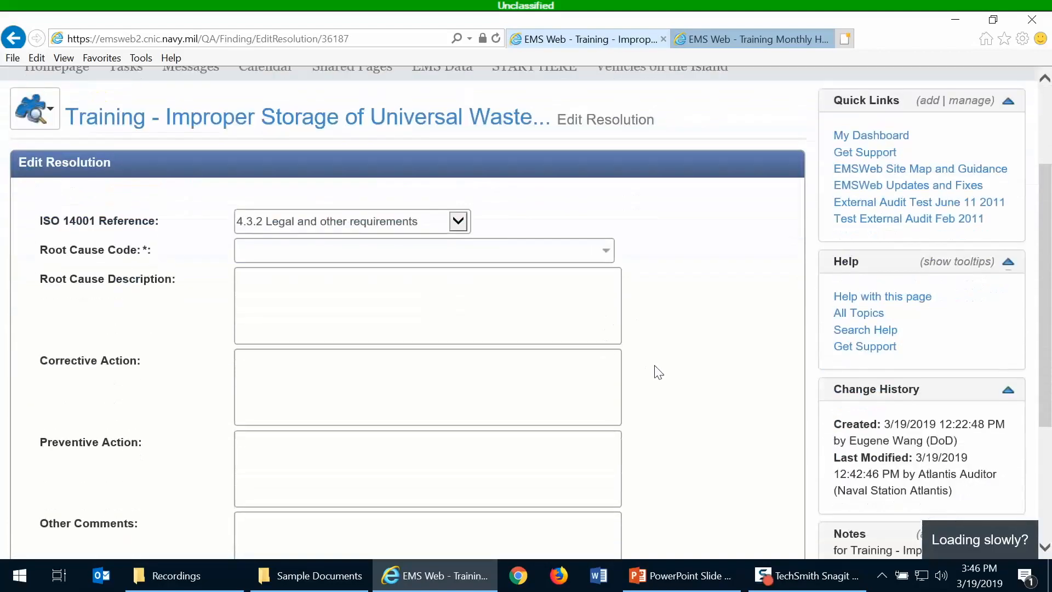
{"action": "scroll", "coordinate": [696, 370], "scroll_direction": "up", "scroll_amount": 1}
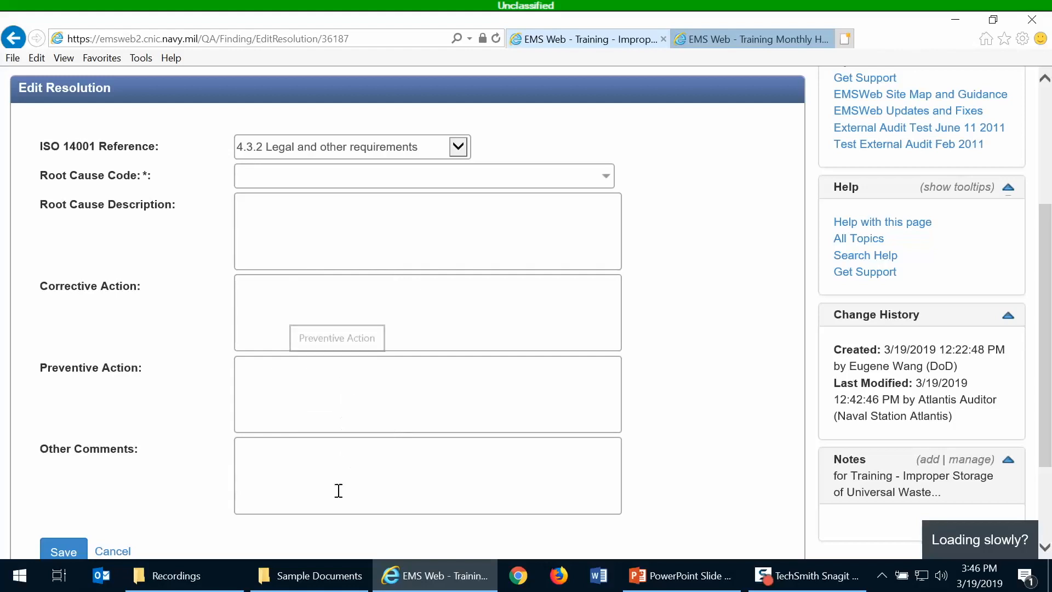
{"action": "scroll", "coordinate": [336, 482], "scroll_direction": "up", "scroll_amount": 1}
{"action": "scroll", "coordinate": [338, 478], "scroll_direction": "up", "scroll_amount": 1}
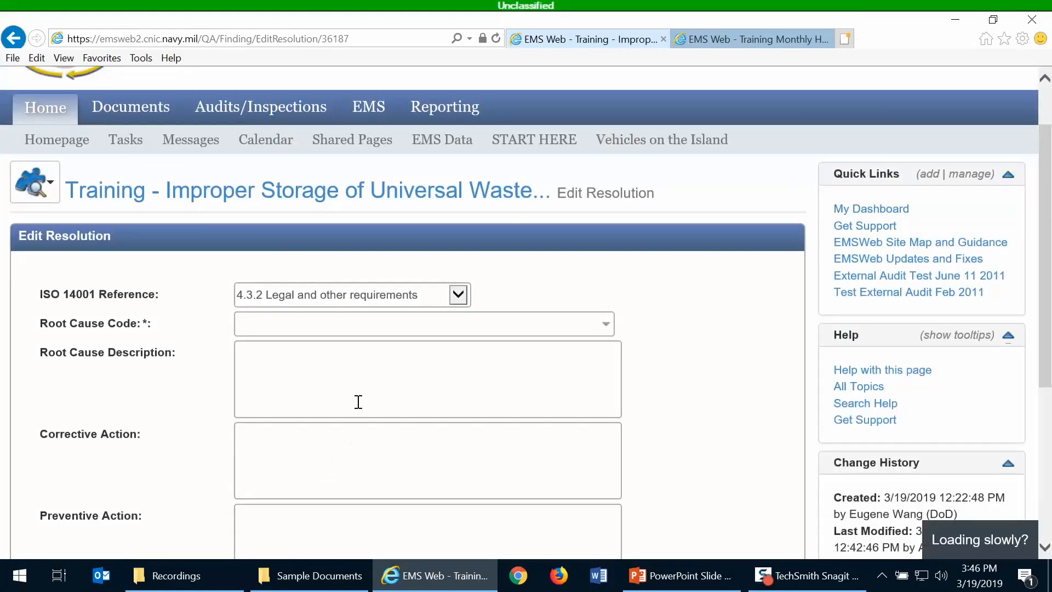
- Set the root cause code to CTA02 Training is inadequate or ineffective, from Competence / Training and Awareness, and save the resolution
{"action": "left_click", "coordinate": [284, 330]}
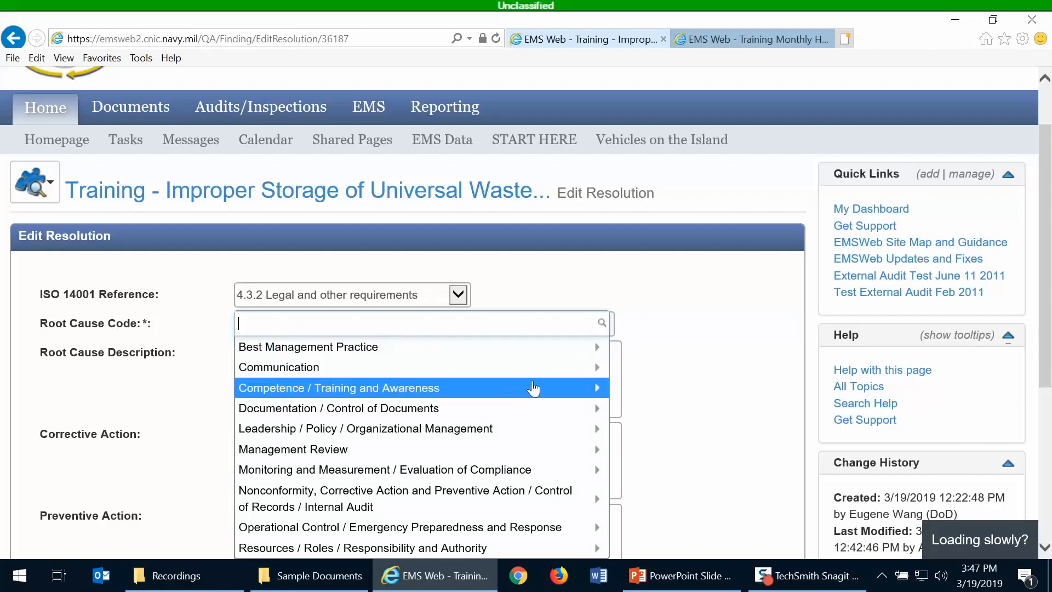
{"action": "left_click", "coordinate": [599, 390]}
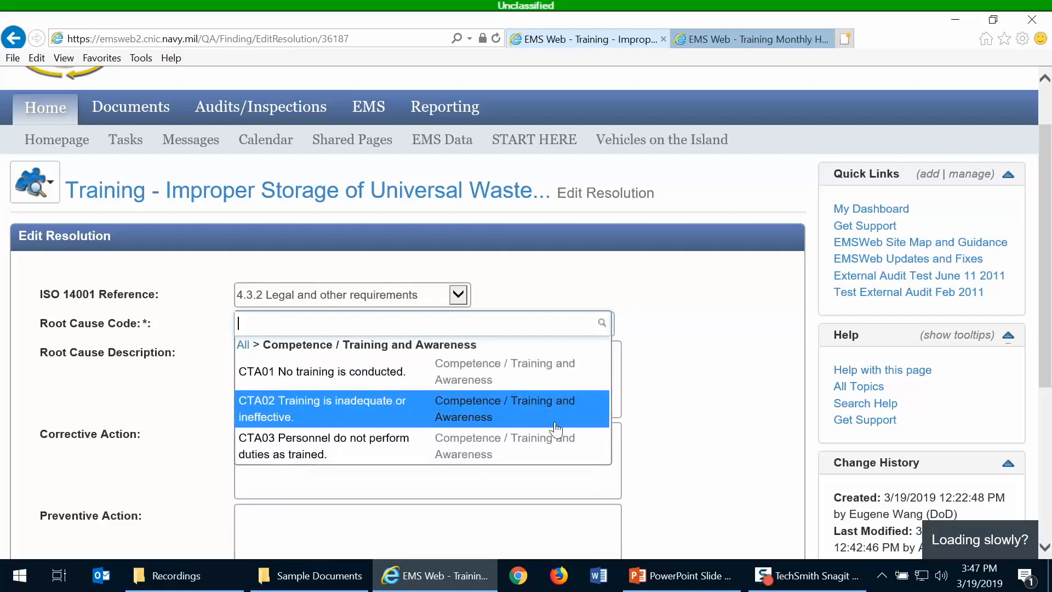
{"action": "left_click", "coordinate": [244, 346]}
{"action": "left_click", "coordinate": [605, 324]}
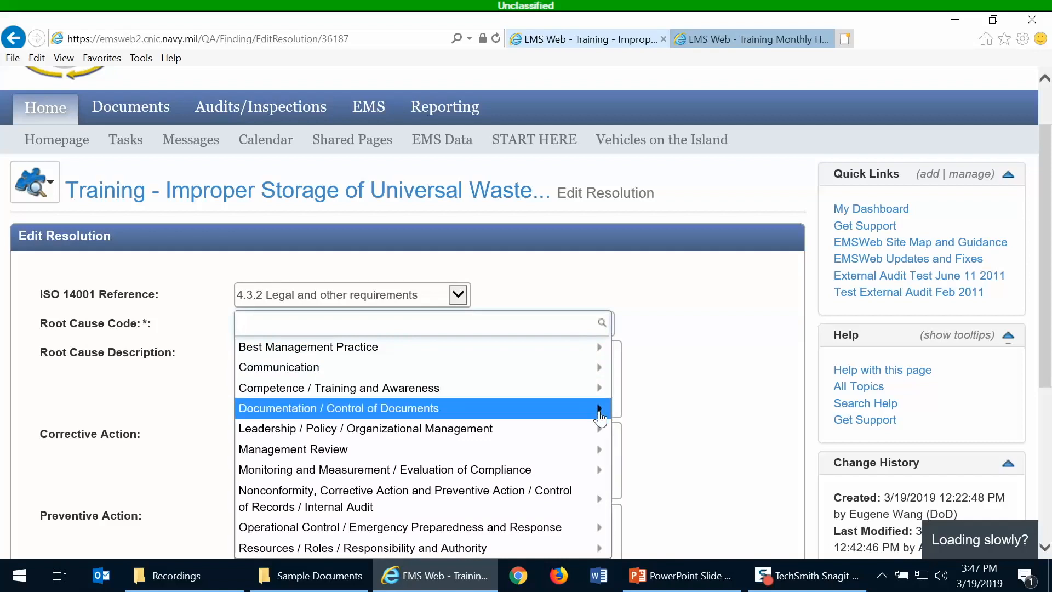
{"action": "left_click", "coordinate": [572, 399]}
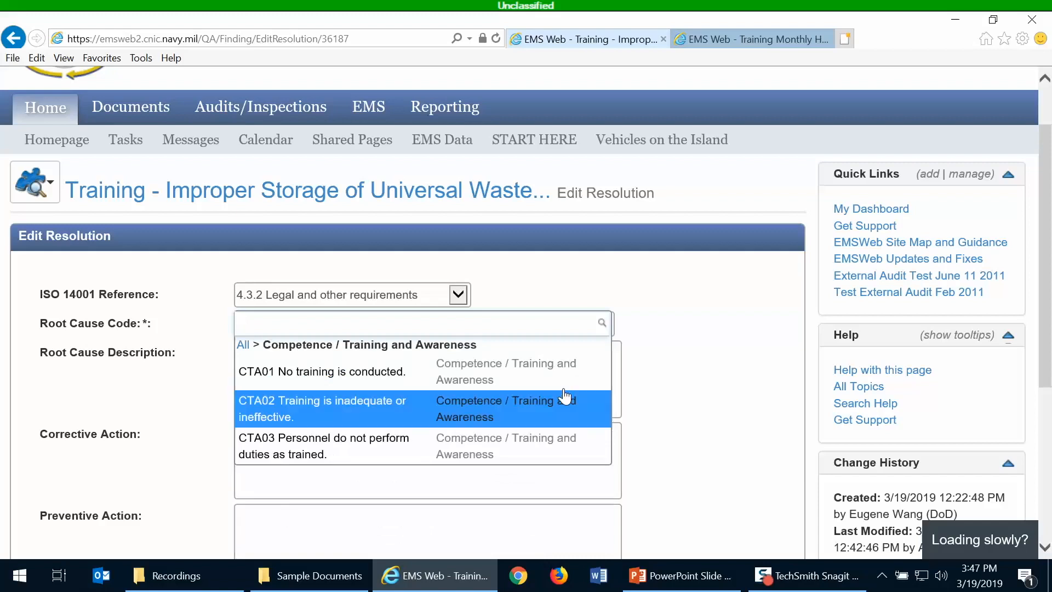
{"action": "left_click", "coordinate": [360, 423]}
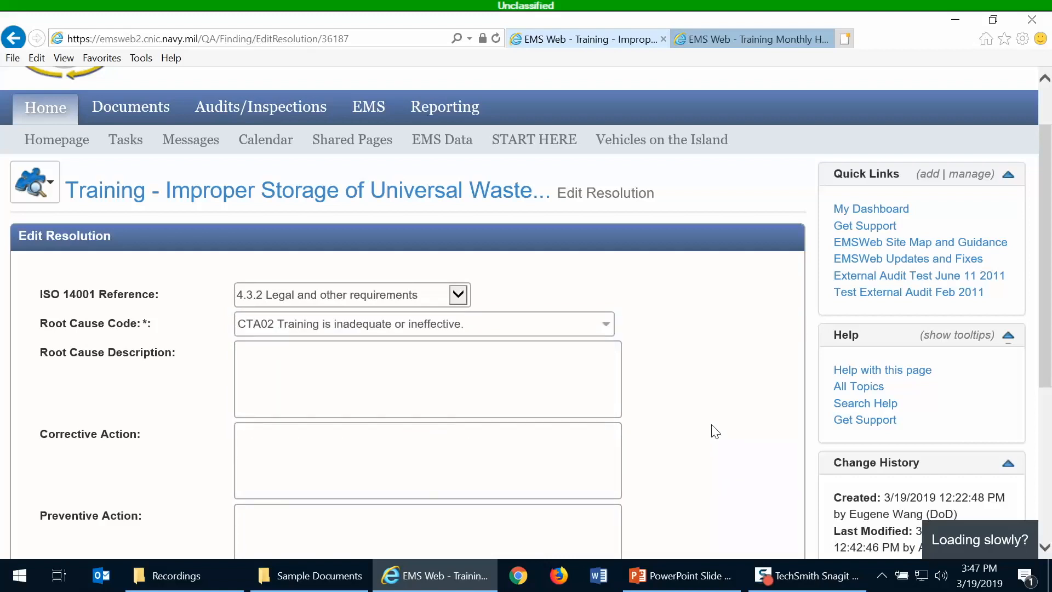
{"action": "scroll", "coordinate": [714, 424], "scroll_direction": "down", "scroll_amount": 2}
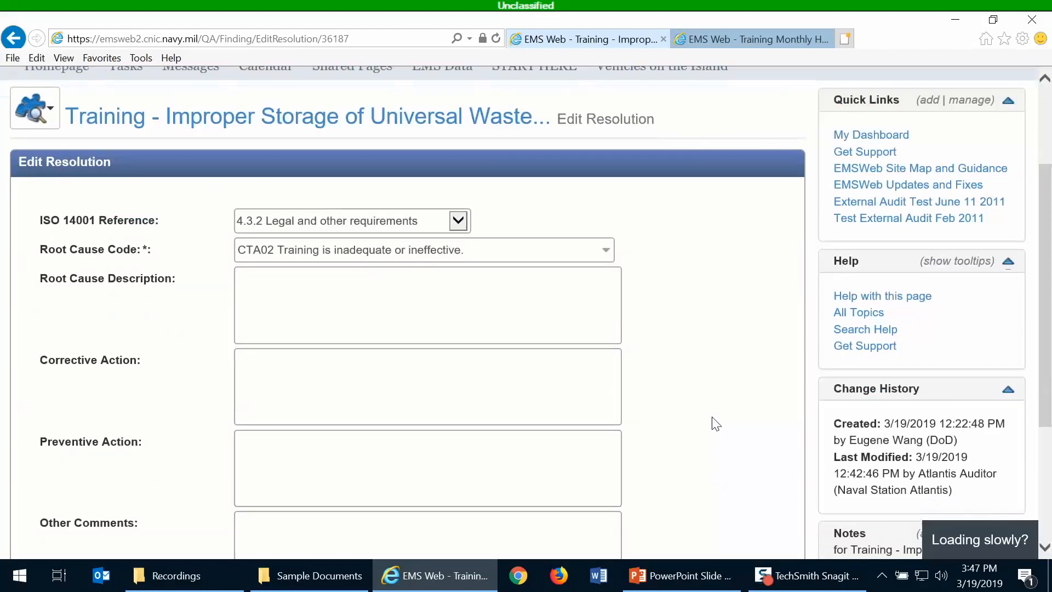
{"action": "scroll", "coordinate": [186, 280], "scroll_direction": "down", "scroll_amount": 3}
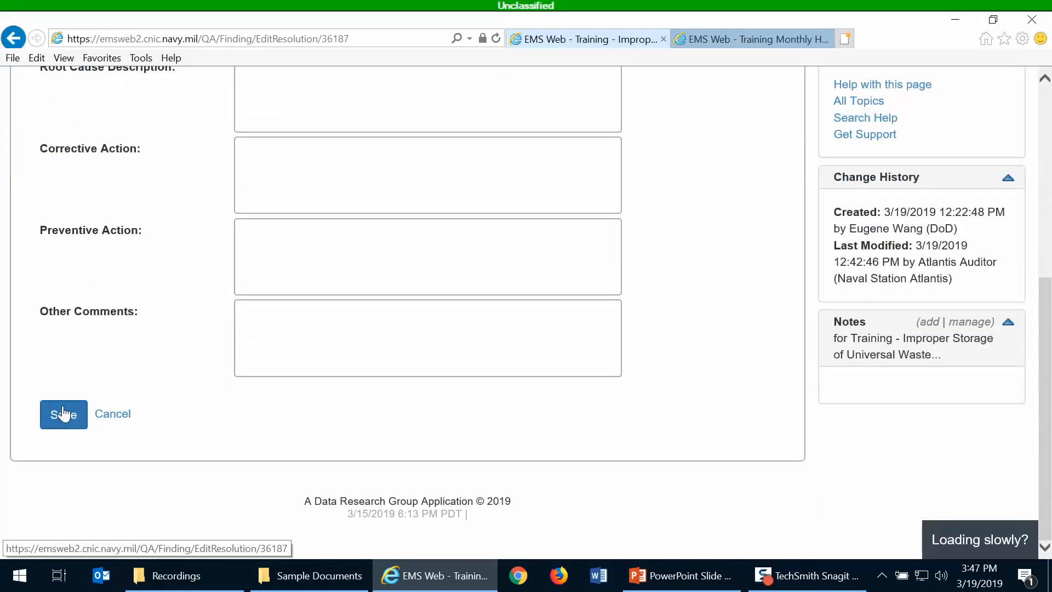
{"action": "left_click", "coordinate": [63, 413]}
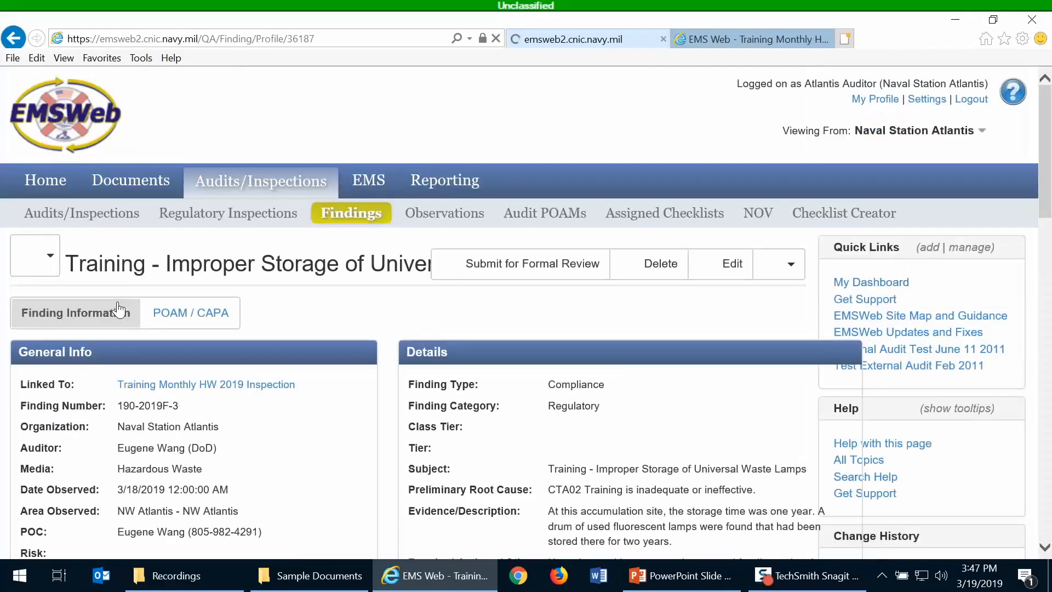
- Check the resolved finding's status, action instructions and status history
{"action": "scroll", "coordinate": [371, 337], "scroll_direction": "down", "scroll_amount": 2}
{"action": "scroll", "coordinate": [371, 337], "scroll_direction": "down", "scroll_amount": 7}
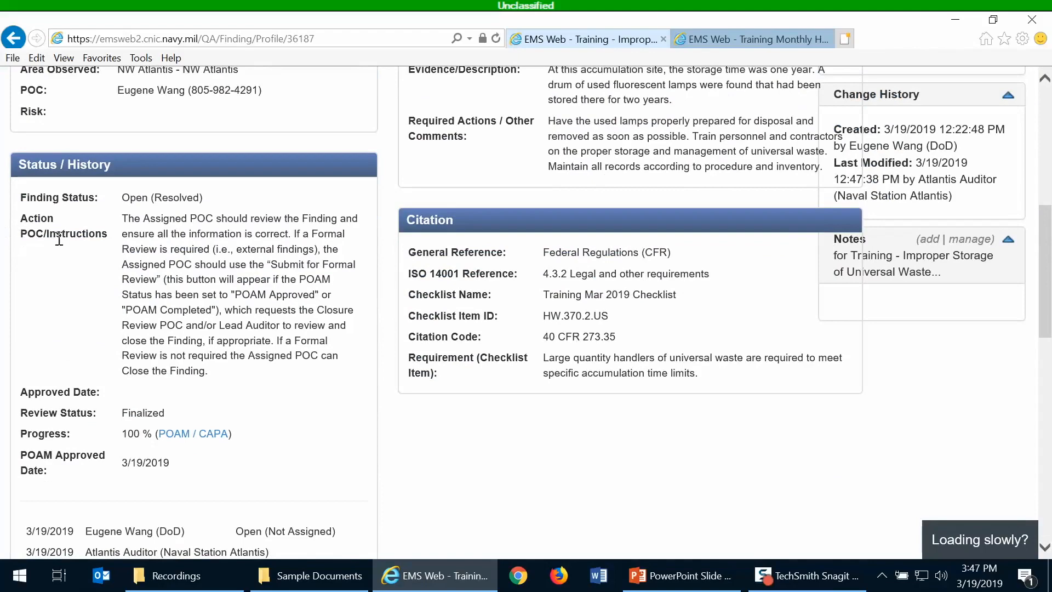
{"action": "scroll", "coordinate": [208, 243], "scroll_direction": "down", "scroll_amount": 5}
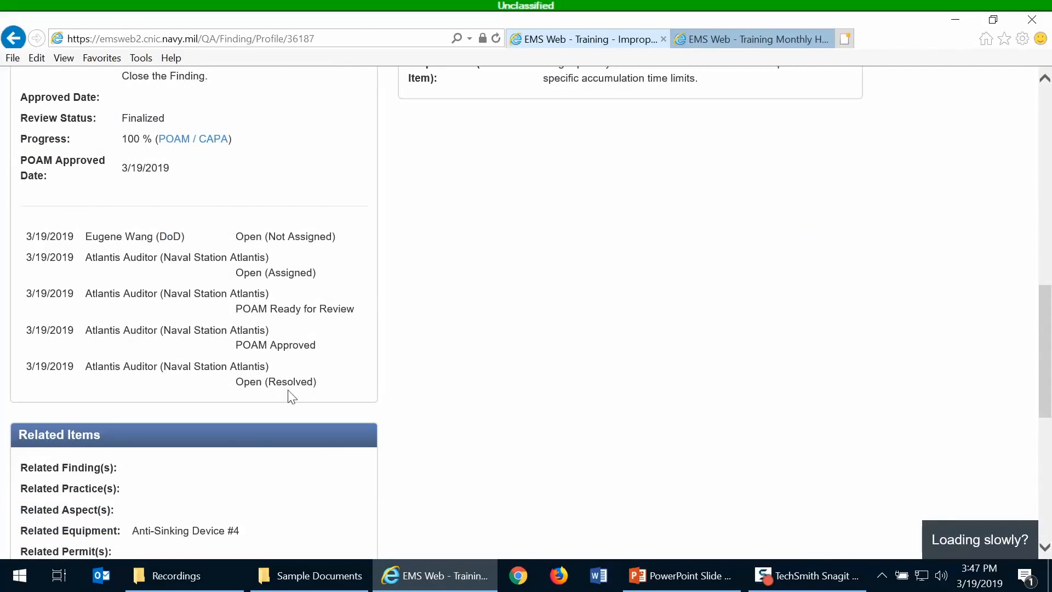
{"action": "scroll", "coordinate": [246, 378], "scroll_direction": "up", "scroll_amount": 5}
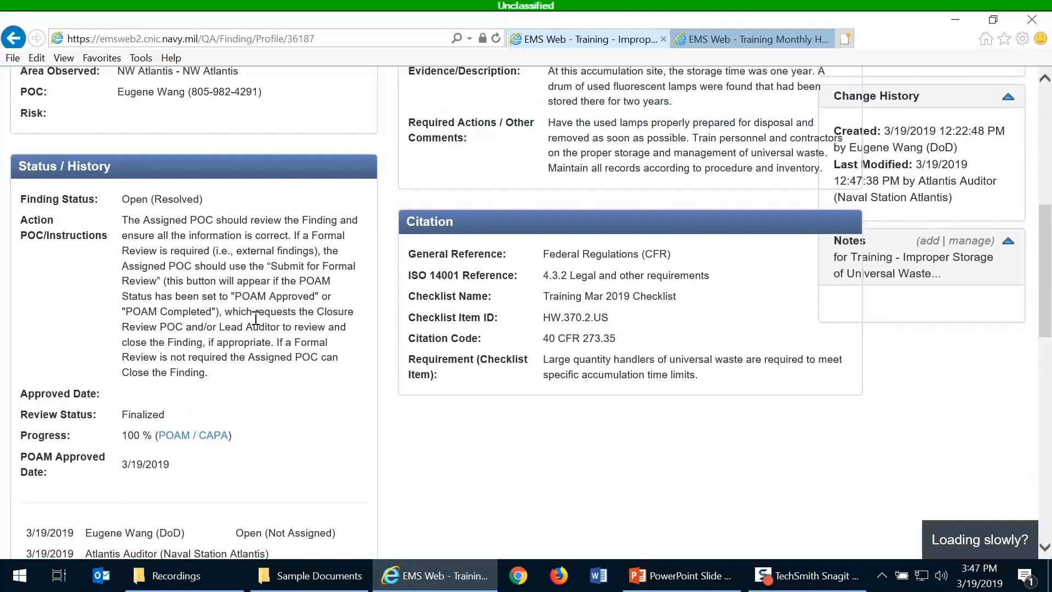
{"action": "scroll", "coordinate": [255, 318], "scroll_direction": "up", "scroll_amount": 3}
{"action": "scroll", "coordinate": [262, 326], "scroll_direction": "down", "scroll_amount": 2}
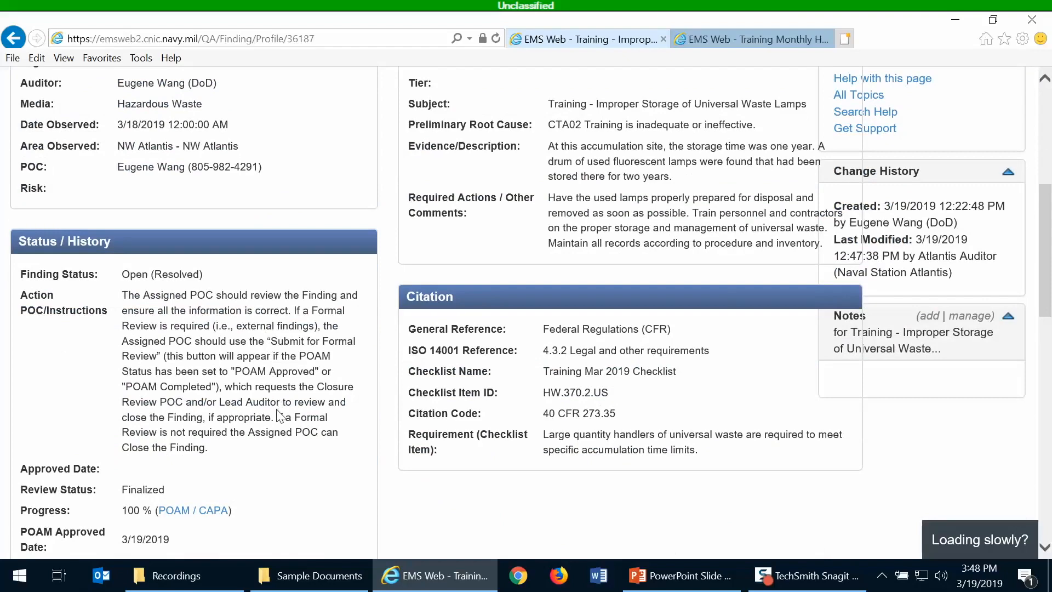
- Submit the finding for formal review and check its status, history and action instructions
{"action": "scroll", "coordinate": [279, 416], "scroll_direction": "up", "scroll_amount": 4}
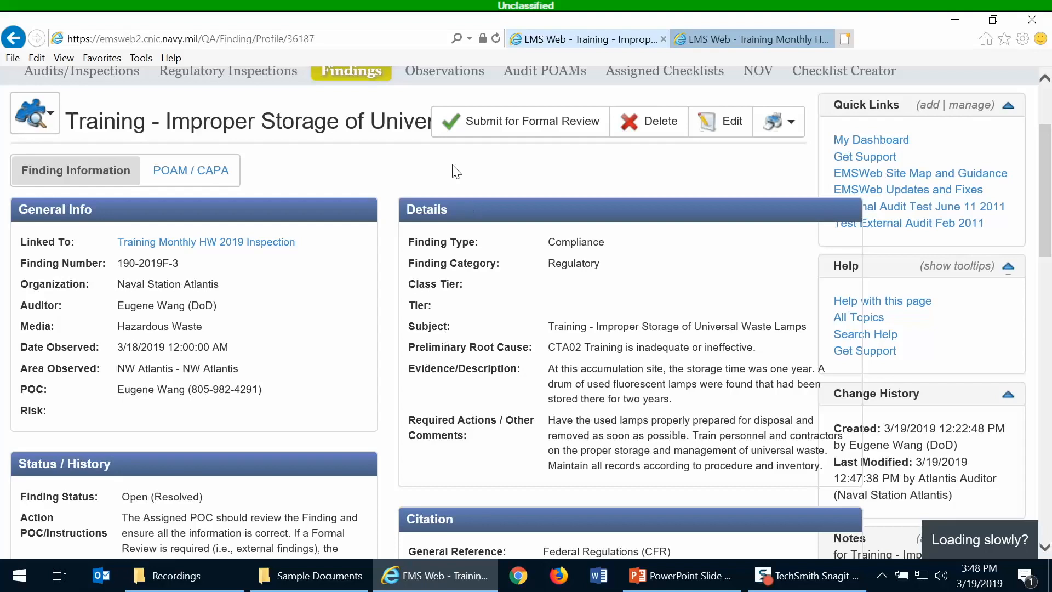
{"action": "left_click", "coordinate": [476, 121]}
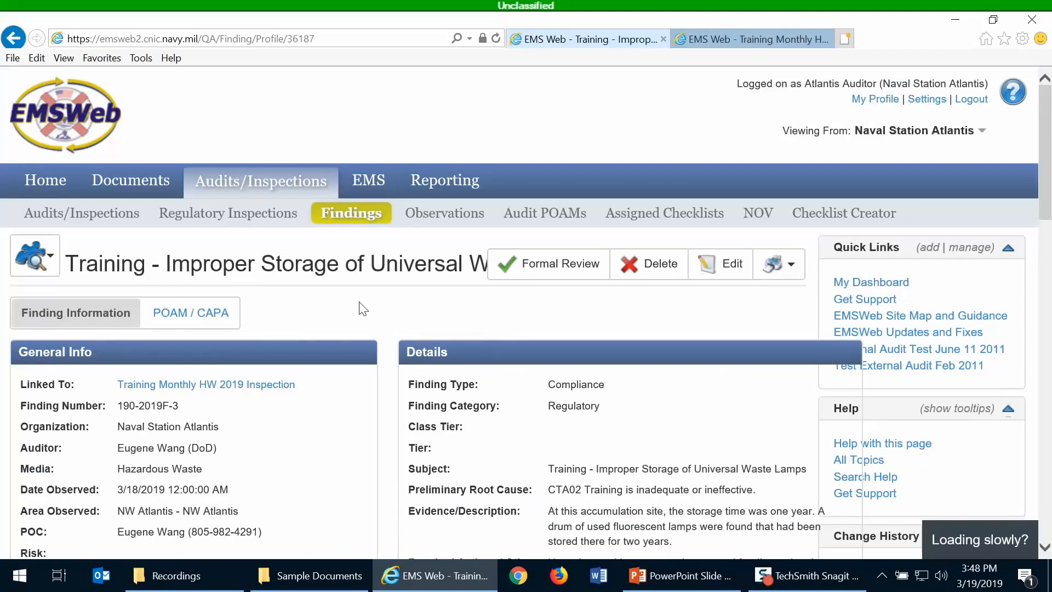
{"action": "scroll", "coordinate": [360, 301], "scroll_direction": "down", "scroll_amount": 5}
{"action": "scroll", "coordinate": [360, 305], "scroll_direction": "down", "scroll_amount": 6}
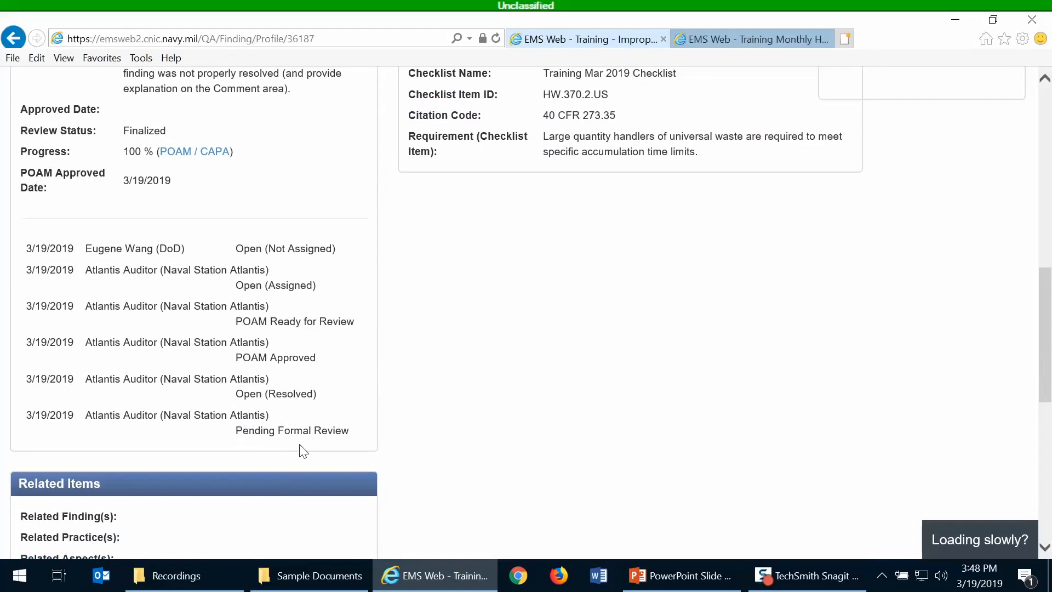
{"action": "scroll", "coordinate": [288, 456], "scroll_direction": "up", "scroll_amount": 1}
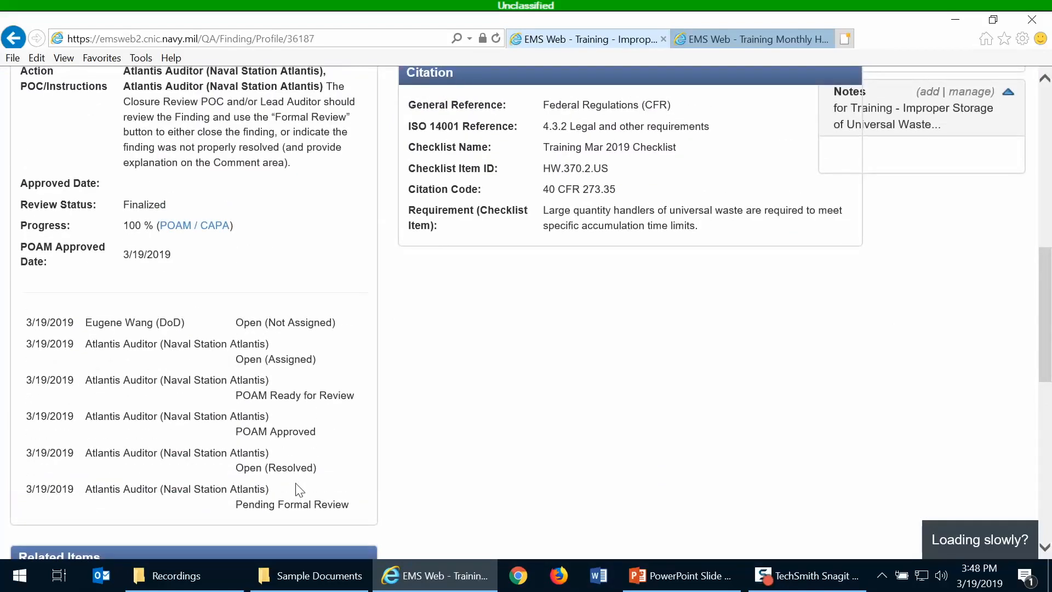
{"action": "scroll", "coordinate": [298, 489], "scroll_direction": "up", "scroll_amount": 3}
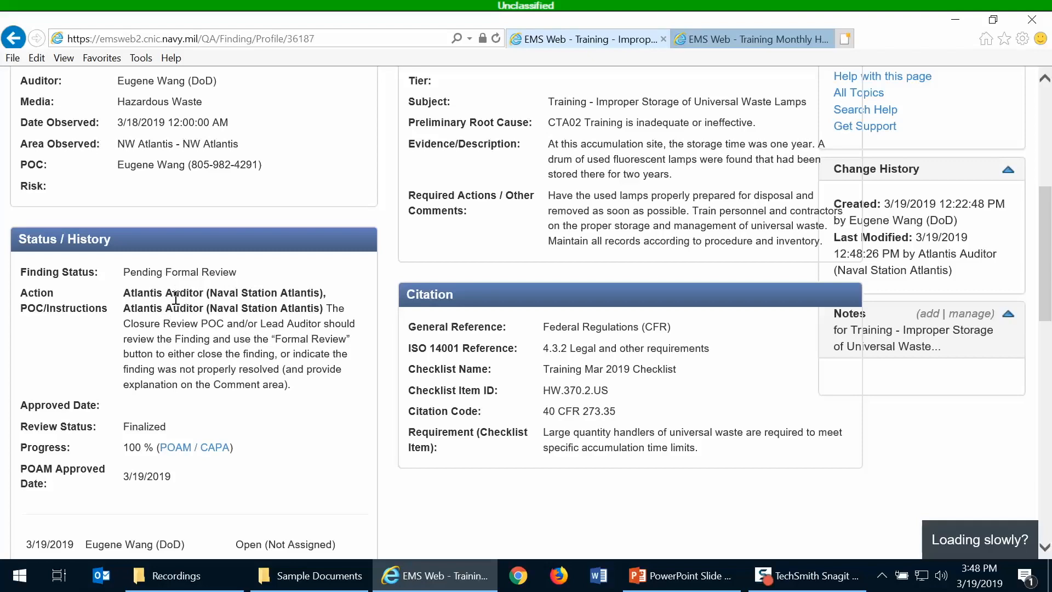
{"action": "scroll", "coordinate": [225, 340], "scroll_direction": "up", "scroll_amount": 5}
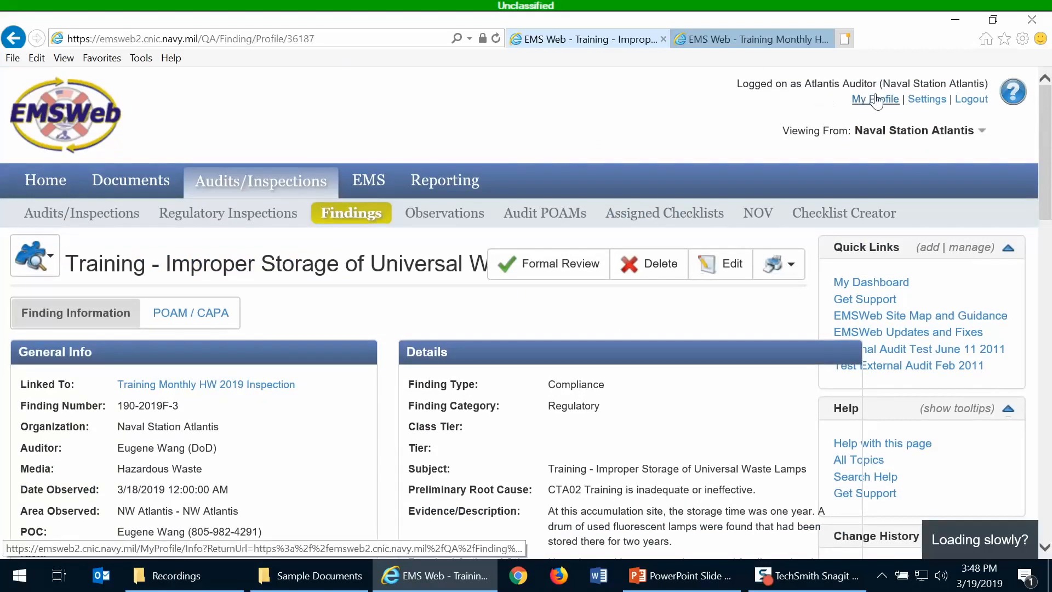
- Formally review the finding as not properly resolved, saving the comment "Action X needs to be taken before this finding can be resolved."
{"action": "scroll", "coordinate": [443, 334], "scroll_direction": "down", "scroll_amount": 6}
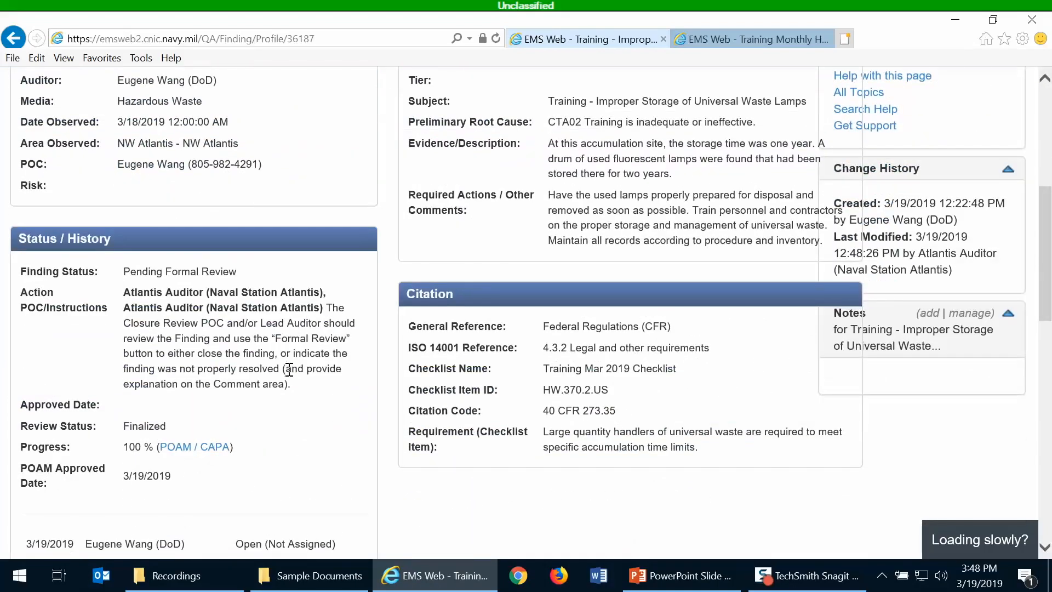
{"action": "scroll", "coordinate": [290, 368], "scroll_direction": "up", "scroll_amount": 1}
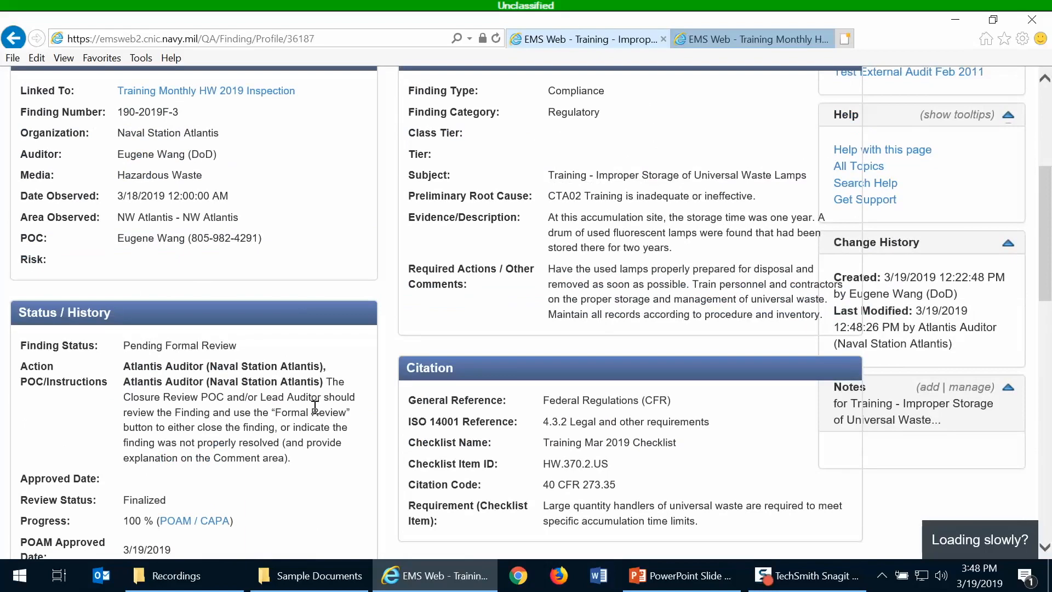
{"action": "scroll", "coordinate": [316, 406], "scroll_direction": "up", "scroll_amount": 5}
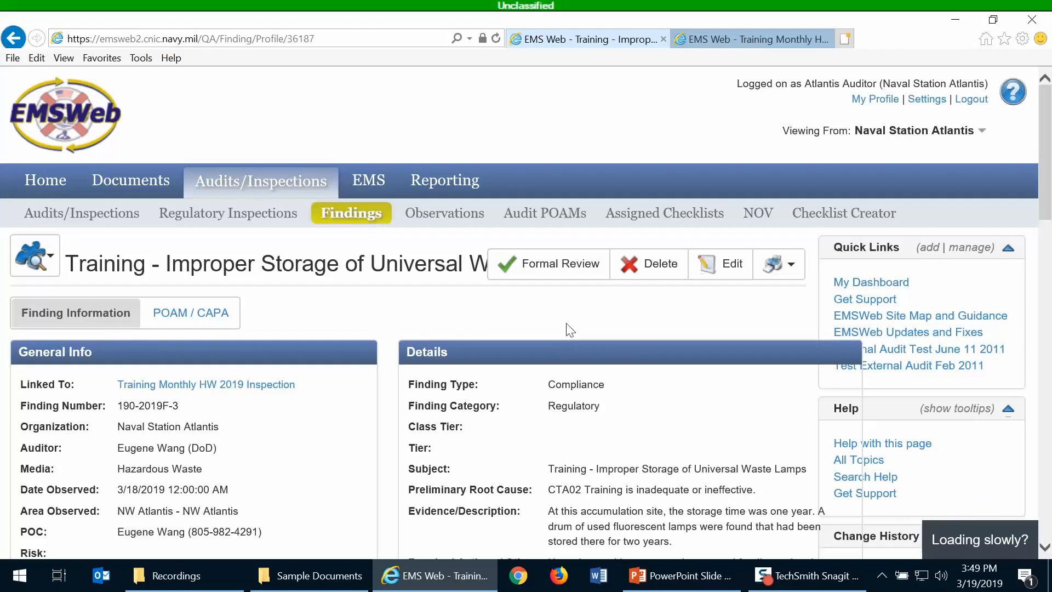
{"action": "left_click", "coordinate": [540, 264]}
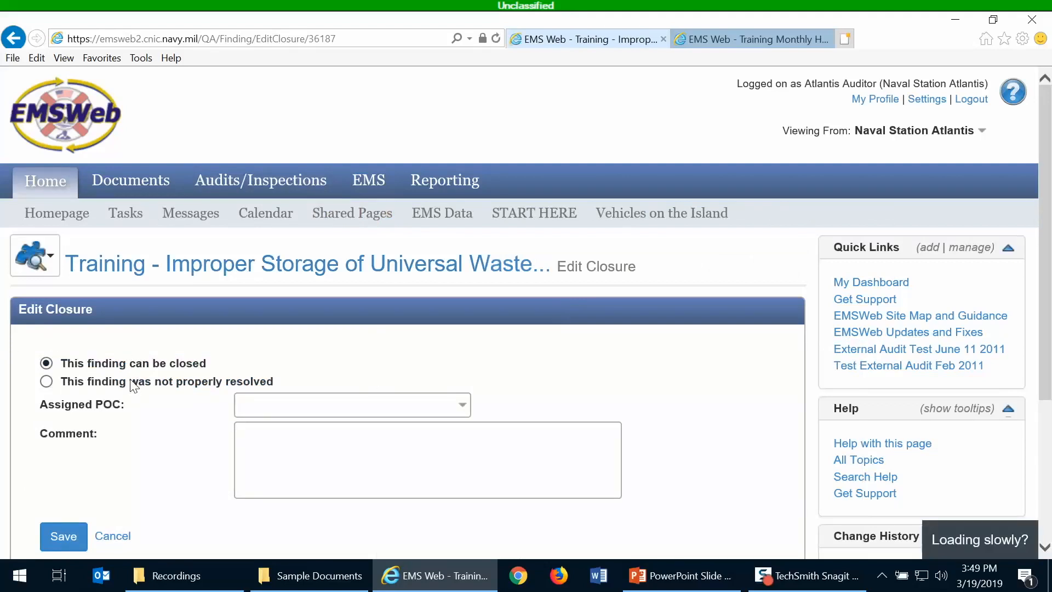
{"action": "scroll", "coordinate": [137, 421], "scroll_direction": "down", "scroll_amount": 1}
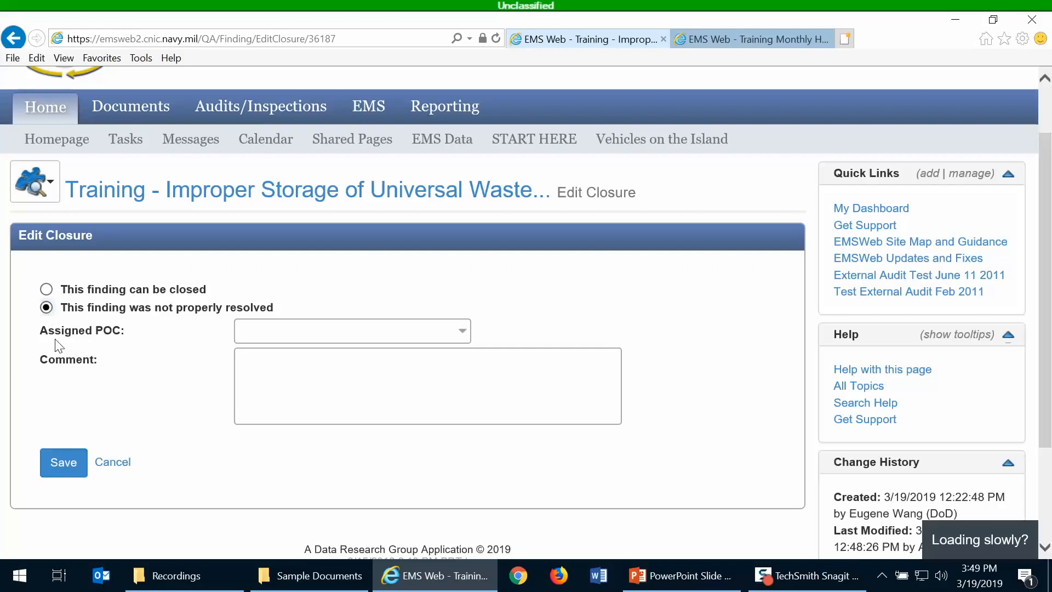
{"action": "left_click", "coordinate": [285, 393]}
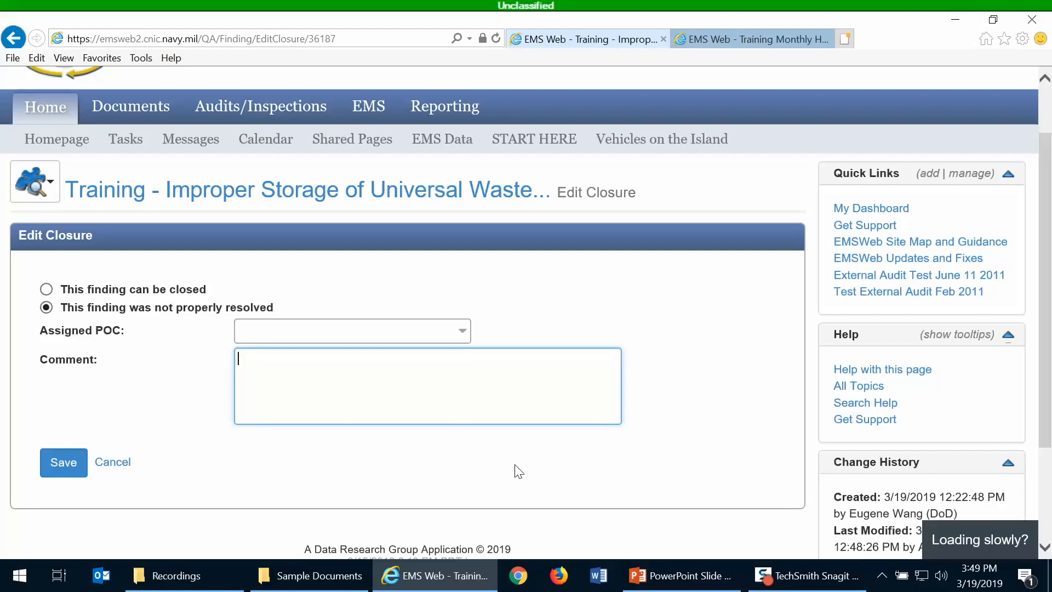
{"action": "type", "text": "Action X needs to b"}
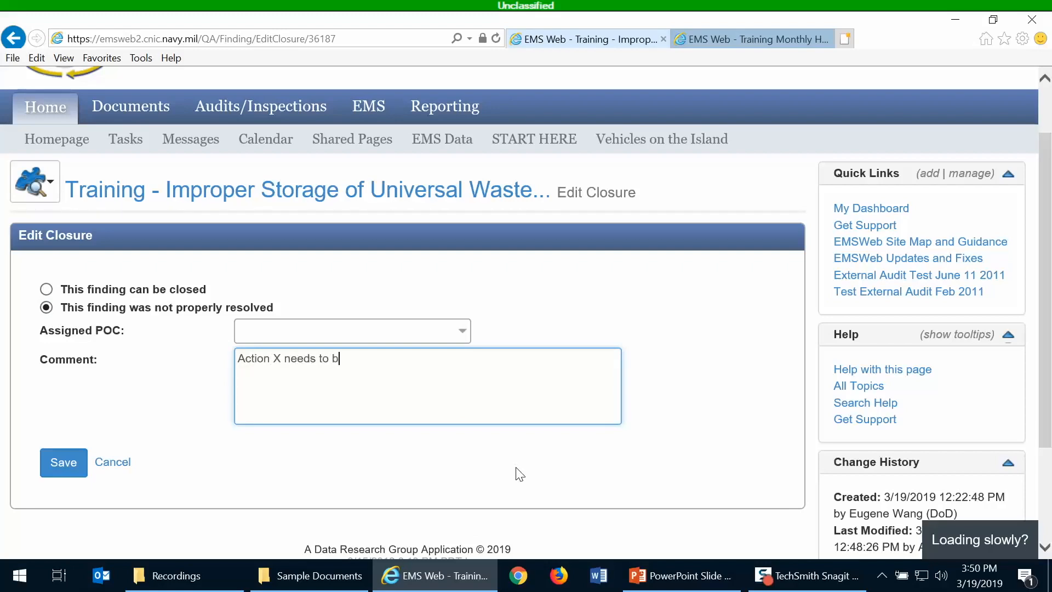
{"action": "type", "text": "e taken before this finding can be resolved."}
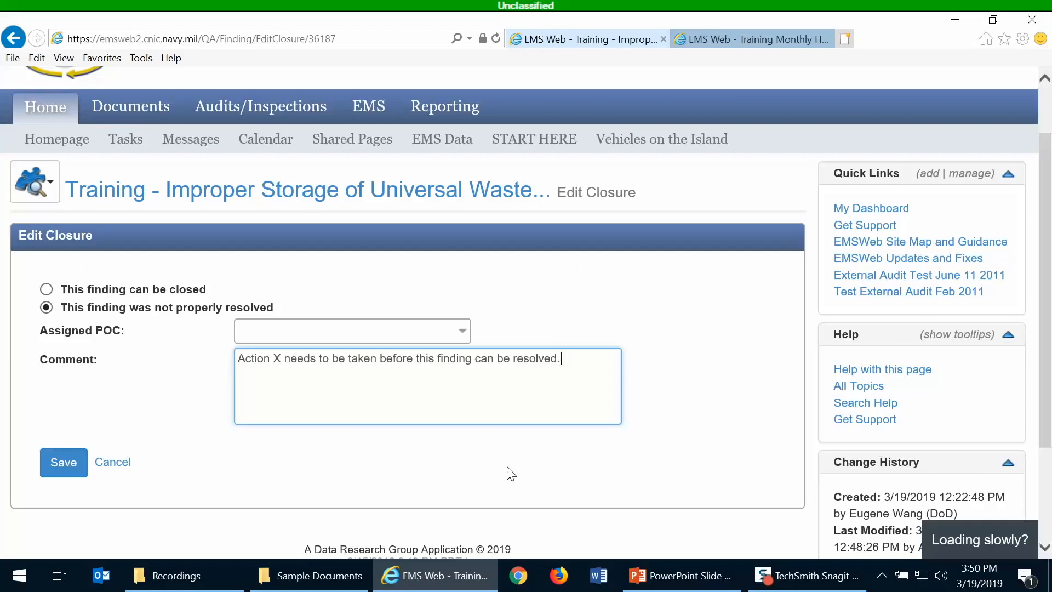
{"action": "left_click", "coordinate": [53, 468]}
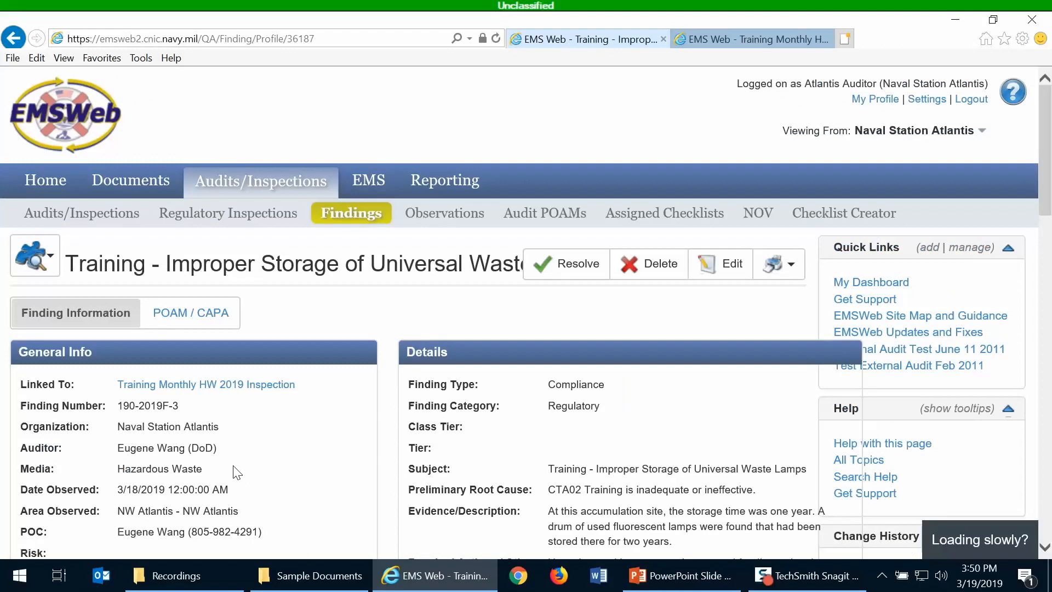
- Examine the finding's status, action instructions and the review comment recorded in its status history
{"action": "scroll", "coordinate": [237, 471], "scroll_direction": "down", "scroll_amount": 3}
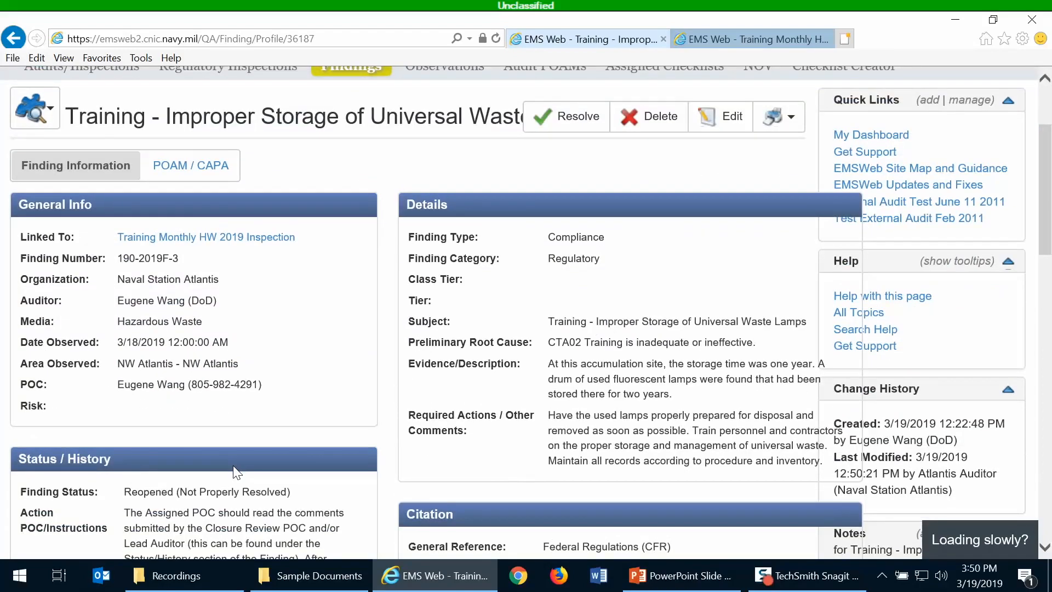
{"action": "scroll", "coordinate": [232, 465], "scroll_direction": "down", "scroll_amount": 5}
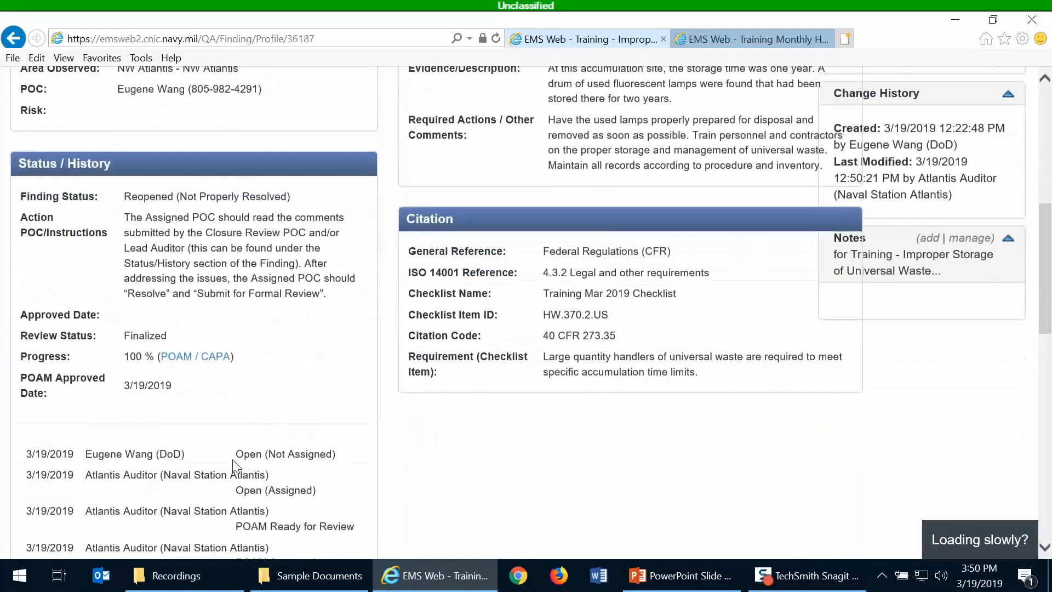
{"action": "scroll", "coordinate": [232, 460], "scroll_direction": "down", "scroll_amount": 5}
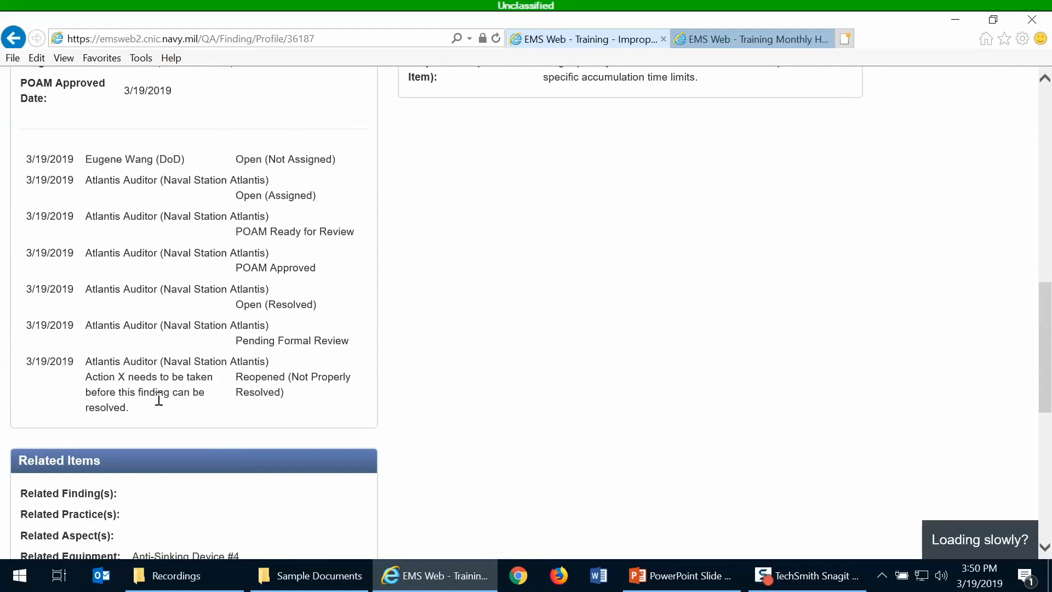
{"action": "left_click_drag", "start_coordinate": [91, 377], "coordinate": [144, 417]}
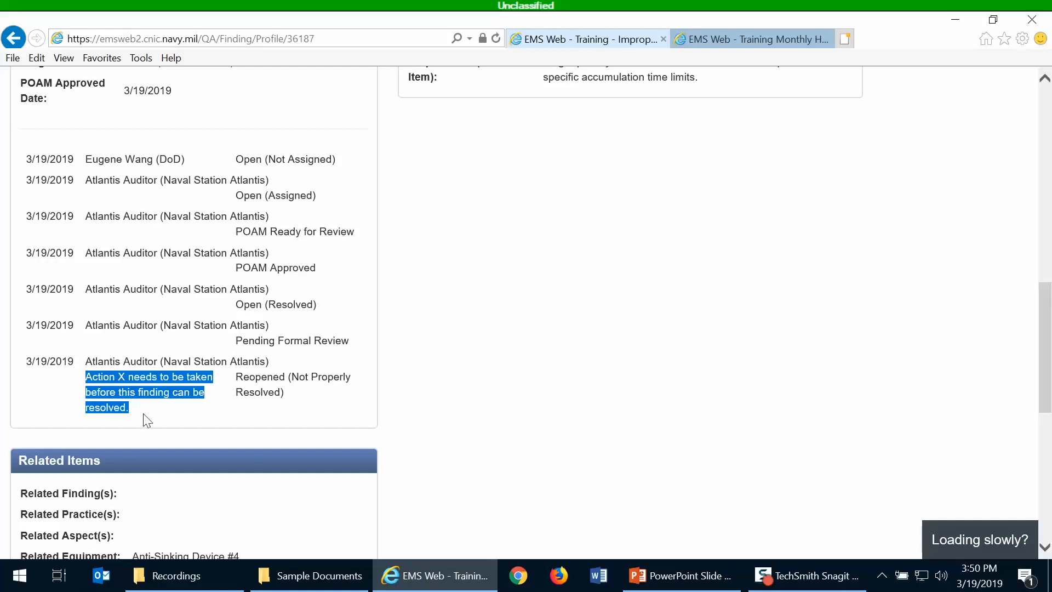
{"action": "left_click", "coordinate": [185, 418]}
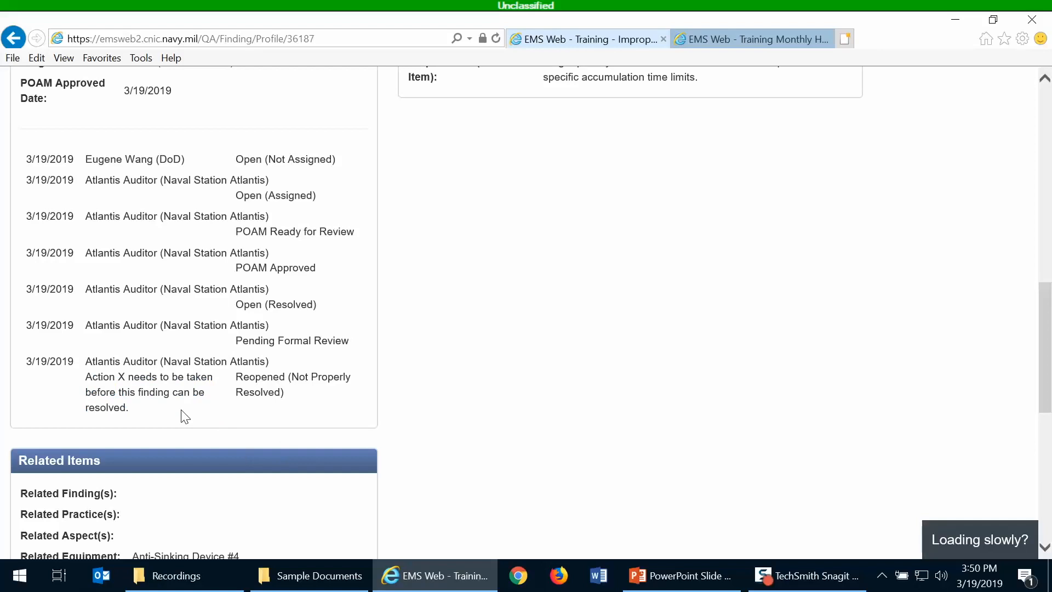
{"action": "scroll", "coordinate": [185, 417], "scroll_direction": "up", "scroll_amount": 3}
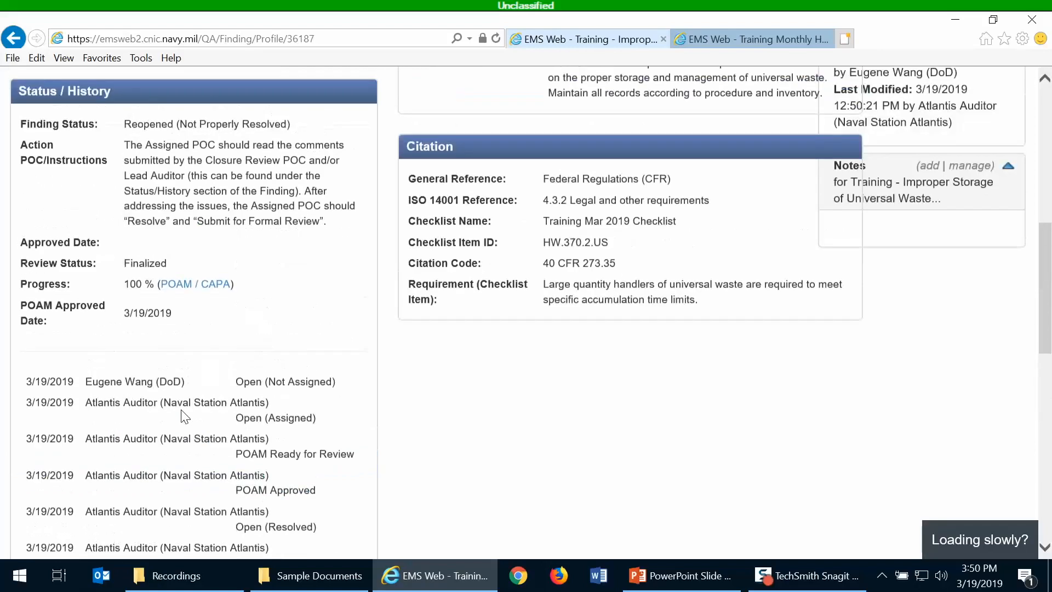
{"action": "scroll", "coordinate": [185, 417], "scroll_direction": "down", "scroll_amount": 3}
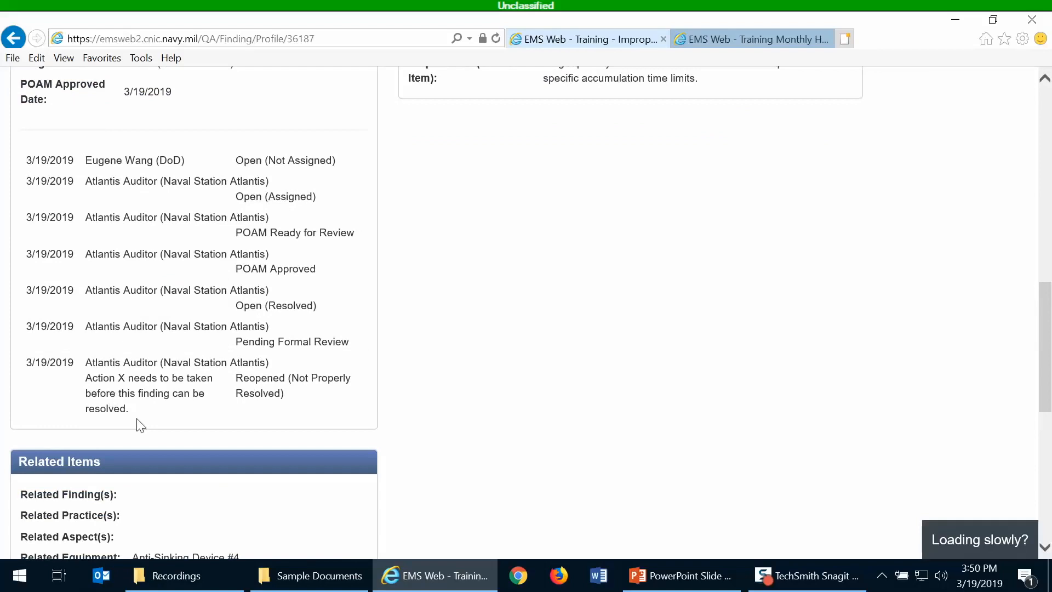
{"action": "scroll", "coordinate": [566, 357], "scroll_direction": "up", "scroll_amount": 10}
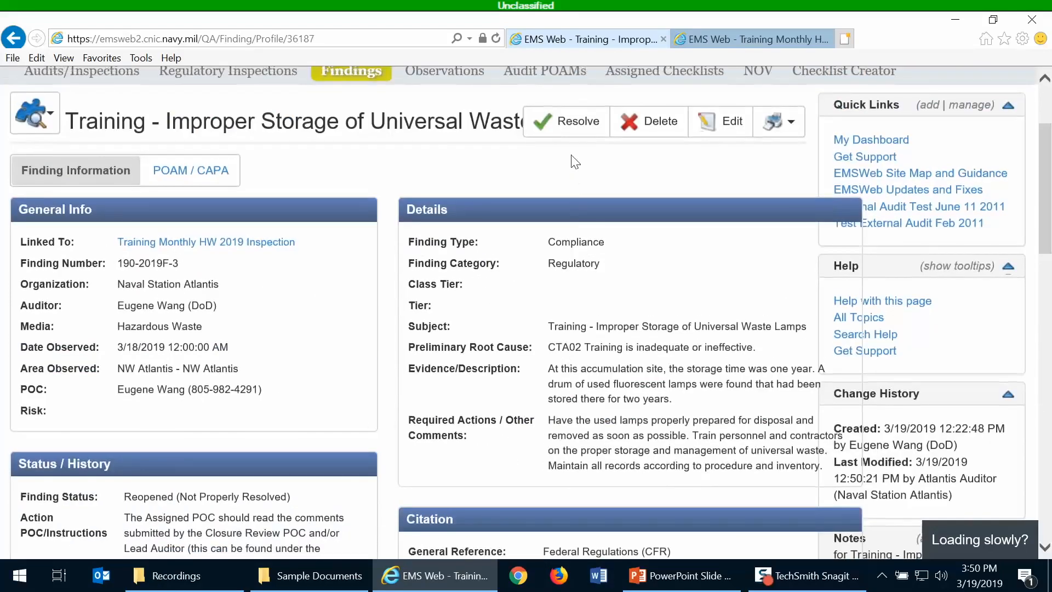
- Resolve the finding again, keeping root cause code CTA02 Training is inadequate or ineffective, and resubmit it for formal review
{"action": "left_click", "coordinate": [546, 131]}
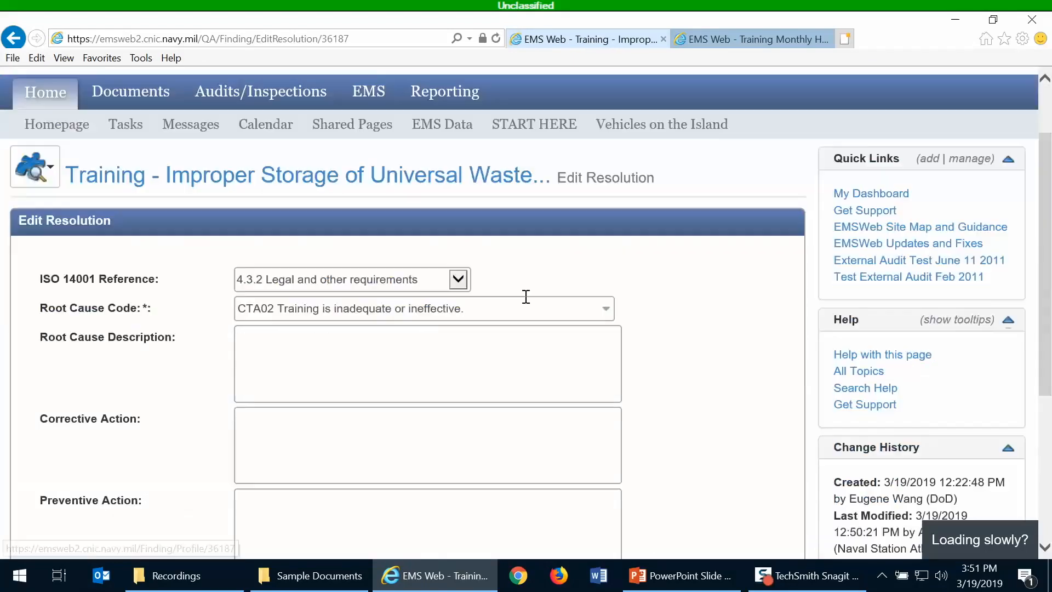
{"action": "scroll", "coordinate": [443, 384], "scroll_direction": "down", "scroll_amount": 5}
{"action": "left_click", "coordinate": [65, 414]}
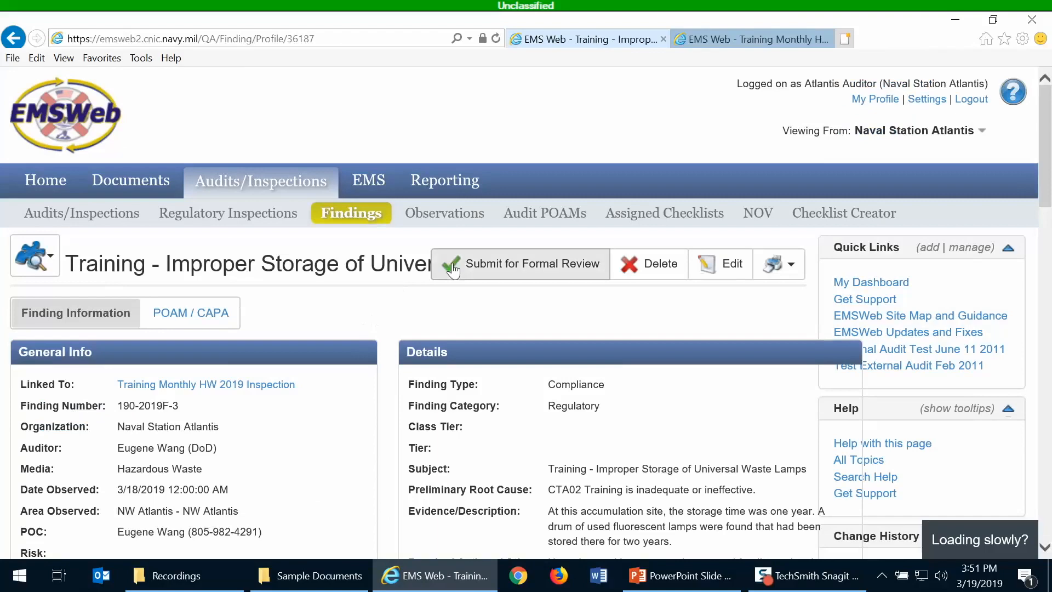
{"action": "left_click", "coordinate": [466, 269]}
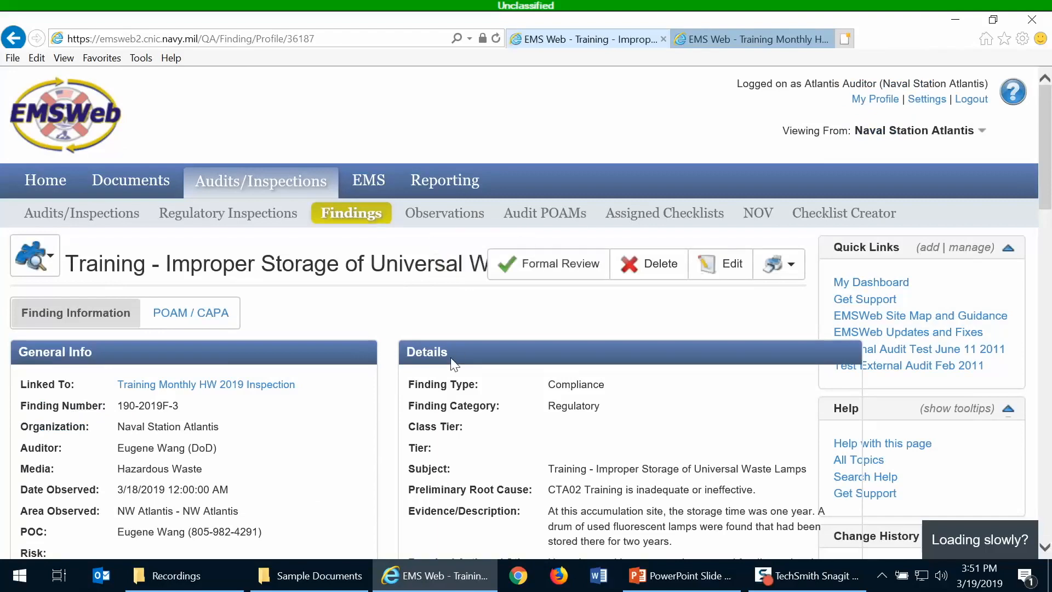
{"action": "scroll", "coordinate": [453, 365], "scroll_direction": "down", "scroll_amount": 15}
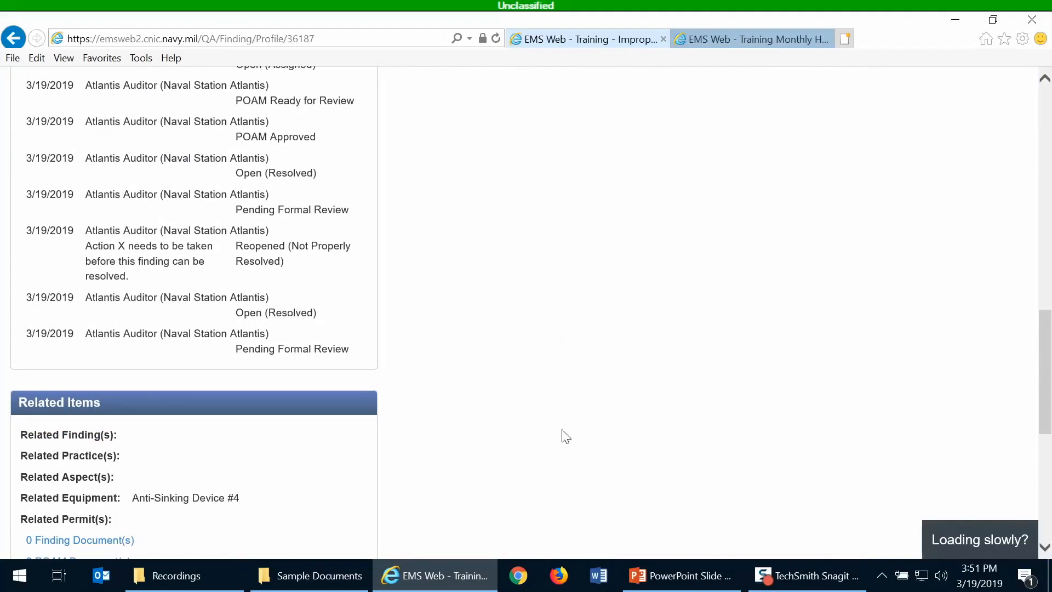
{"action": "scroll", "coordinate": [564, 435], "scroll_direction": "up", "scroll_amount": 15}
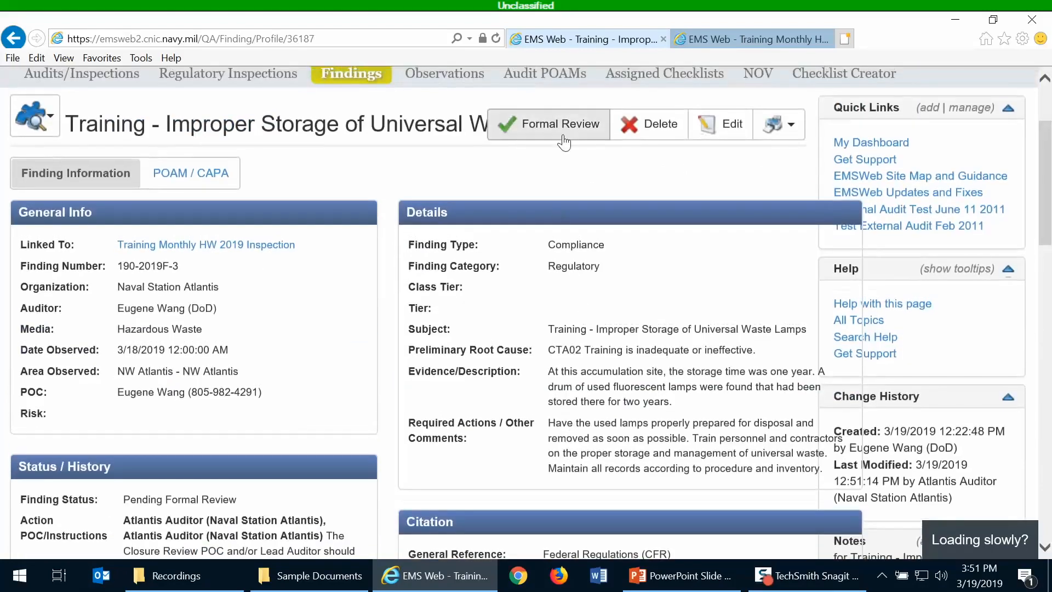
- Close the finding through formal review with the comment "Finding is now ready to be closed." and check its status history
{"action": "left_click", "coordinate": [555, 143]}
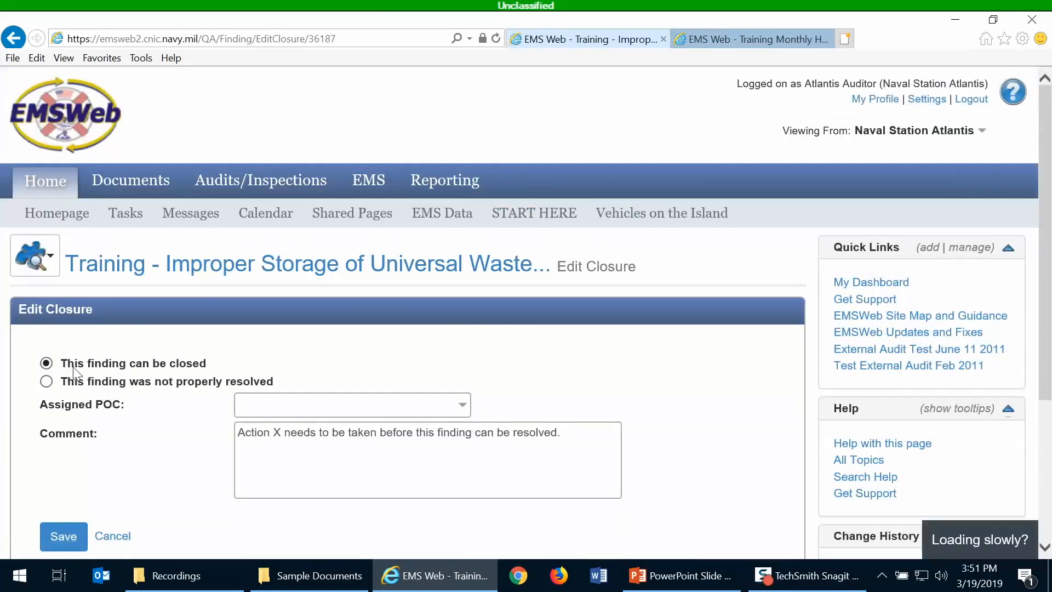
{"action": "left_click_drag", "start_coordinate": [578, 436], "coordinate": [235, 432]}
{"action": "type", "text": "Find"}
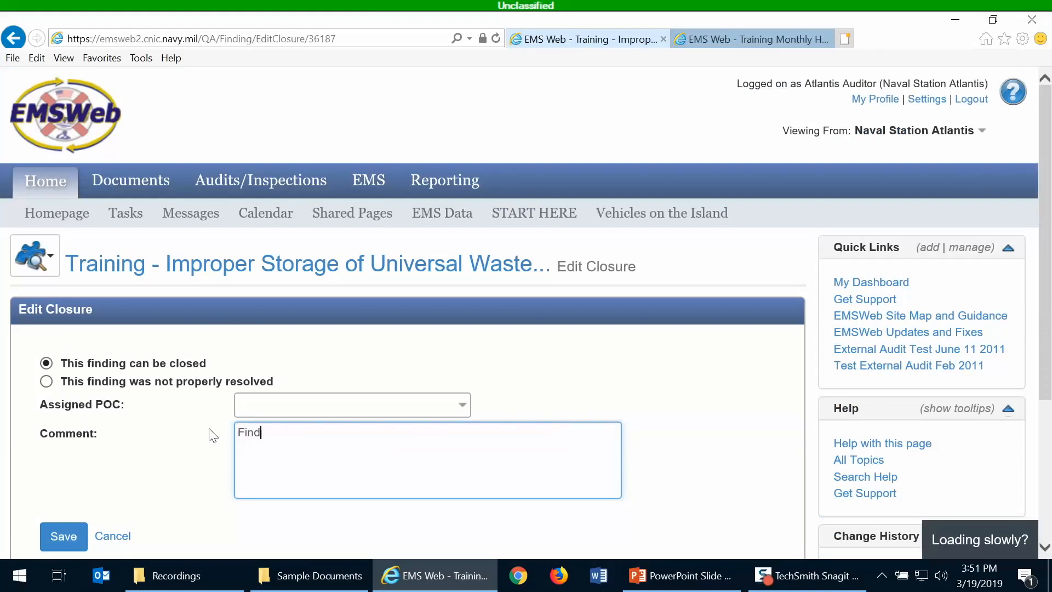
{"action": "type", "text": "ing is now ready tob"}
{"action": "key", "text": "BackSpace"}
{"action": "type", "text": "be closed."}
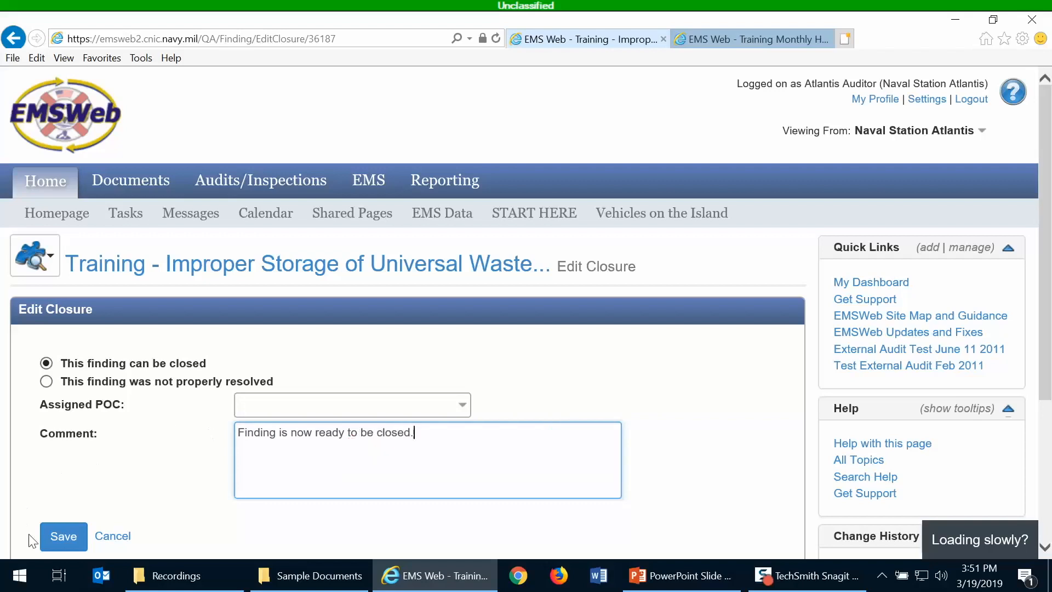
{"action": "left_click", "coordinate": [67, 539]}
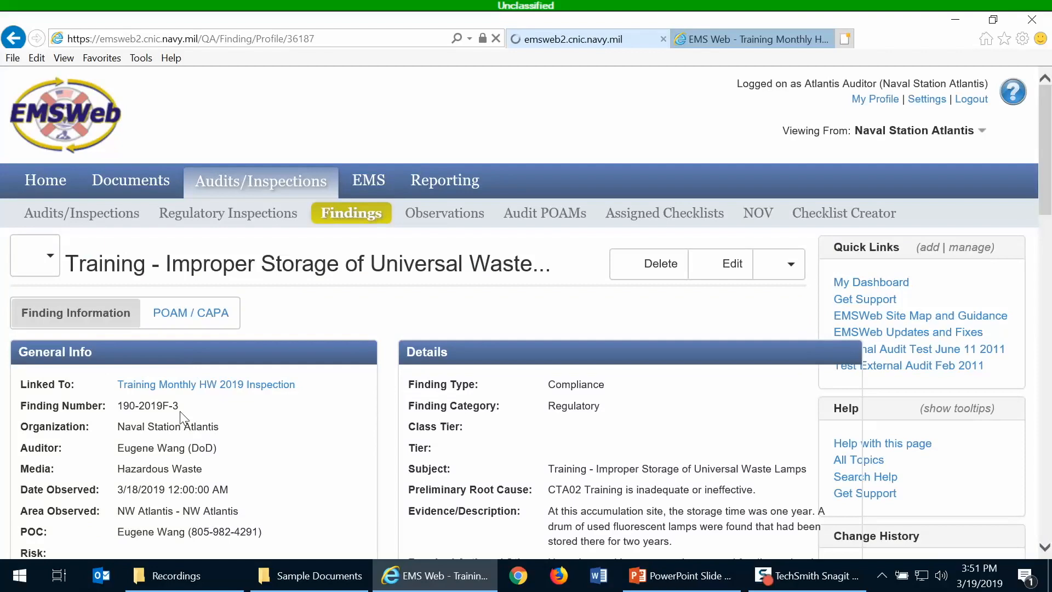
{"action": "scroll", "coordinate": [182, 417], "scroll_direction": "down", "scroll_amount": 7}
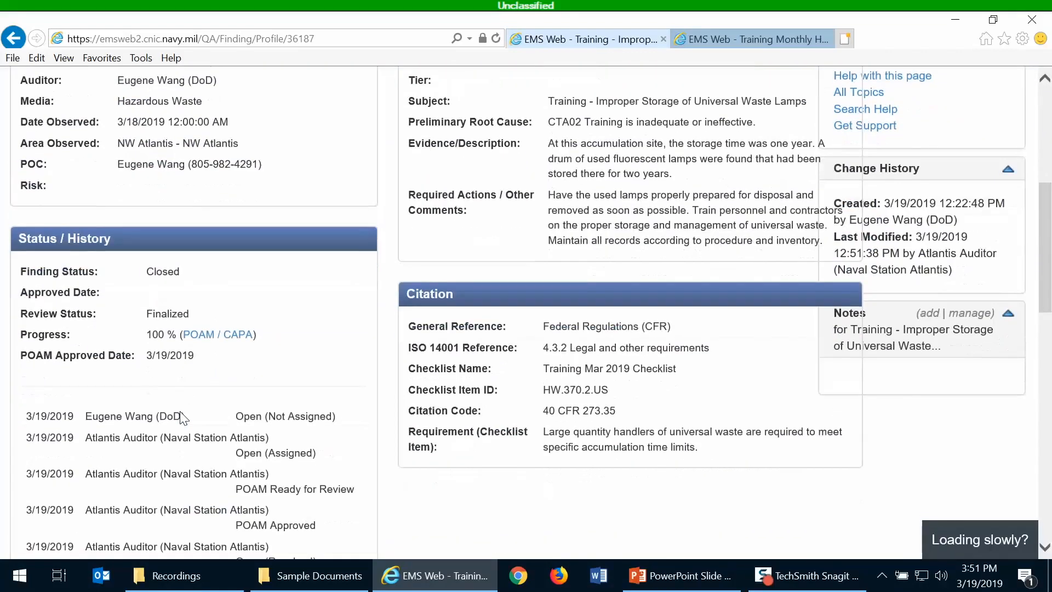
{"action": "scroll", "coordinate": [181, 417], "scroll_direction": "down", "scroll_amount": 7}
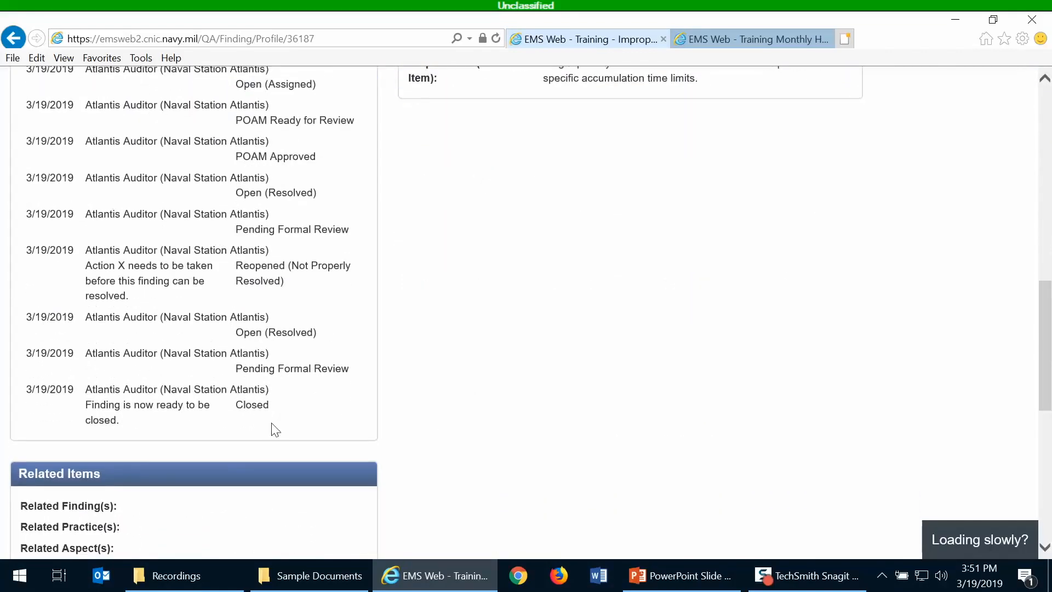
{"action": "scroll", "coordinate": [460, 383], "scroll_direction": "up", "scroll_amount": 4}
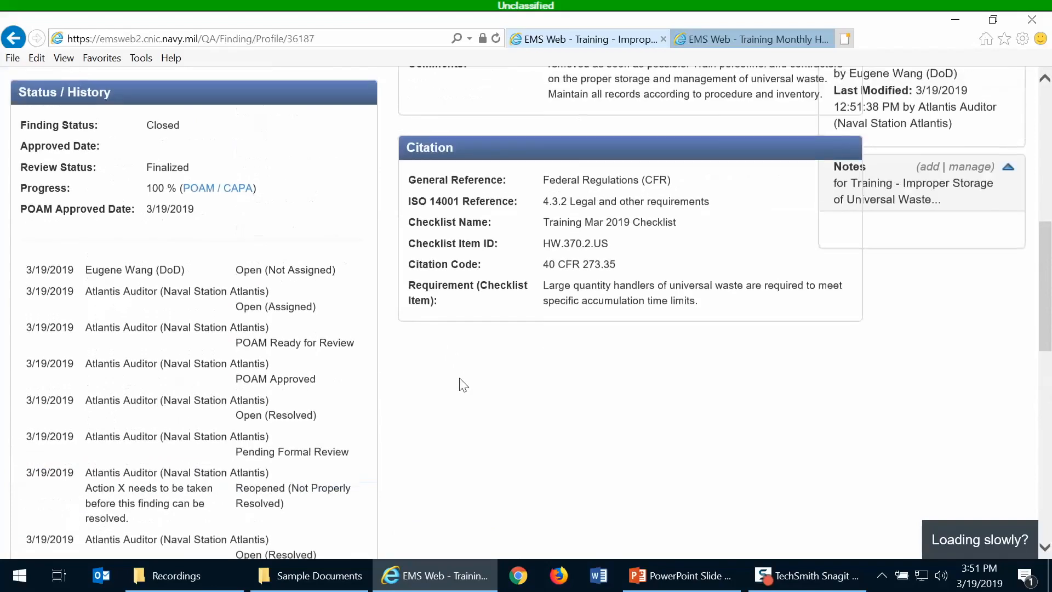
{"action": "scroll", "coordinate": [461, 378], "scroll_direction": "up", "scroll_amount": 8}
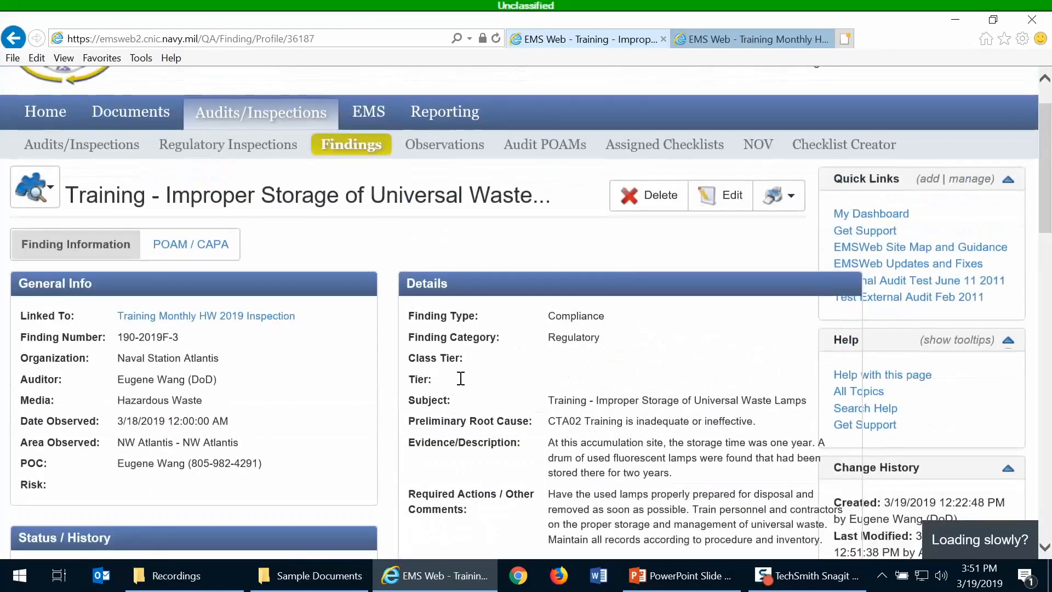